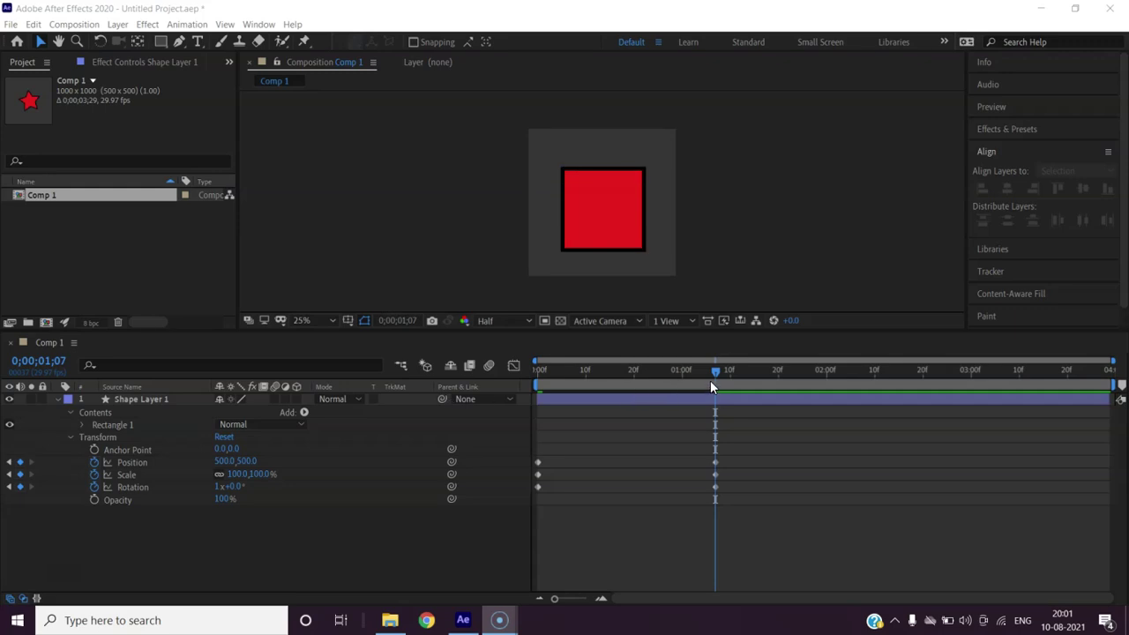
- Preview the square's animation from the first frame, then return the current time to 0;00;00;00
drag(715, 370, 521, 389)
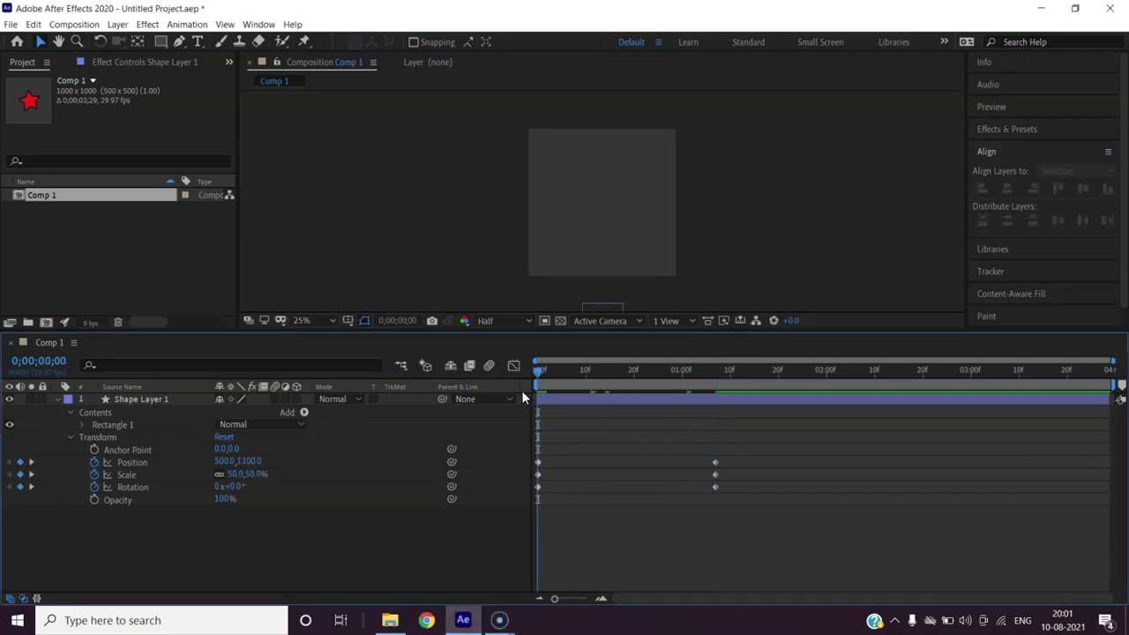
key(space)
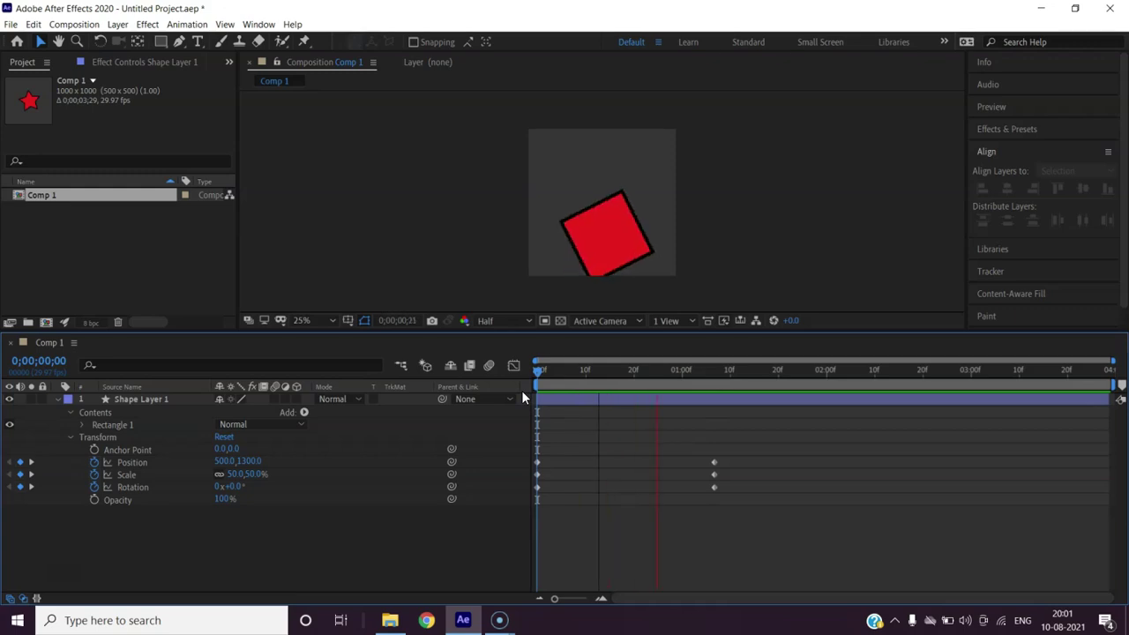
key(space)
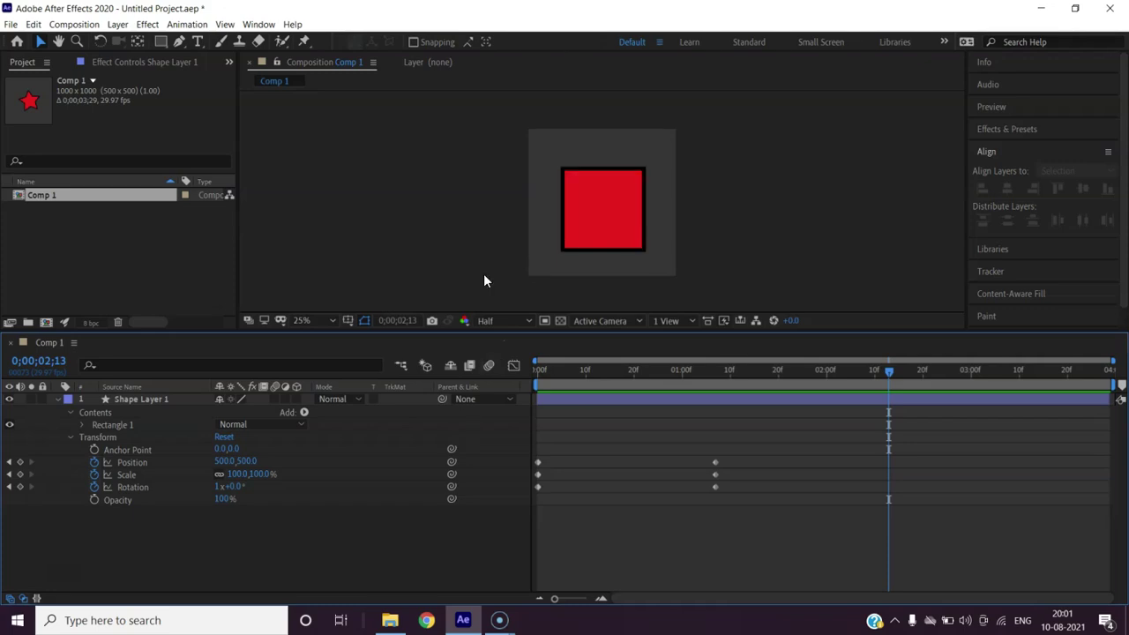
click(582, 217)
drag(888, 371, 527, 376)
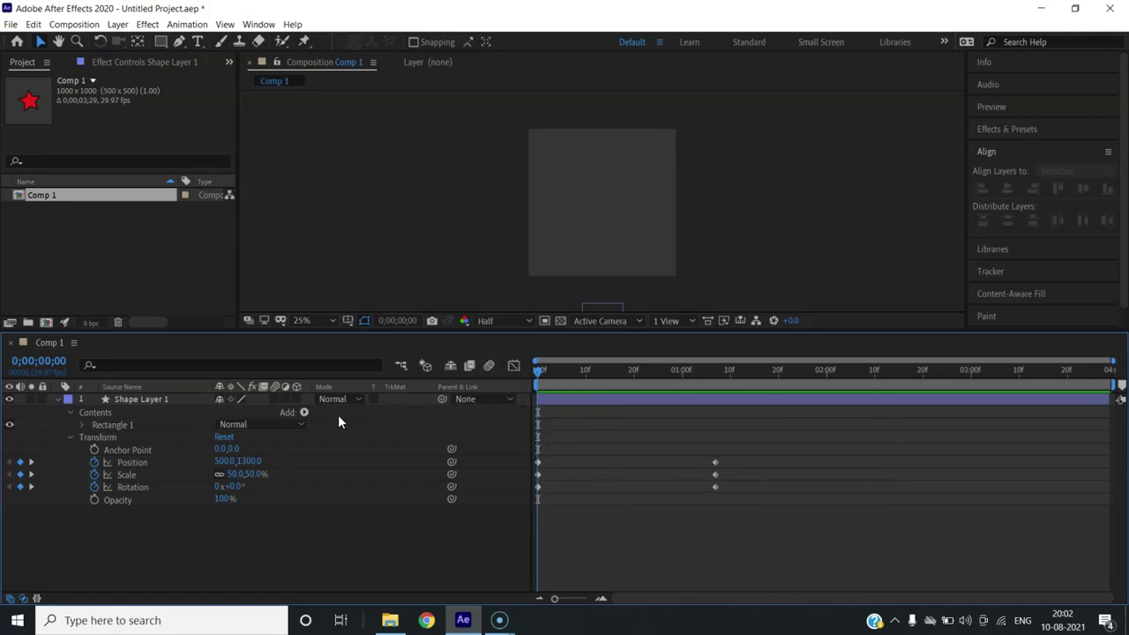
- Enable motion blur for both the composition and Shape Layer 1
click(490, 366)
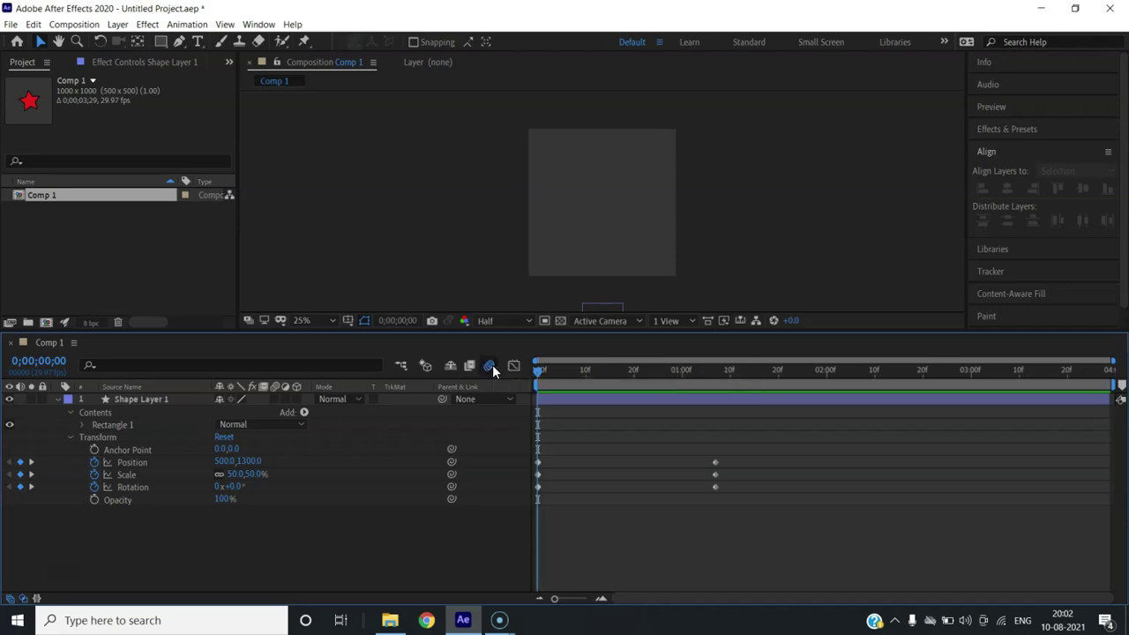
click(274, 399)
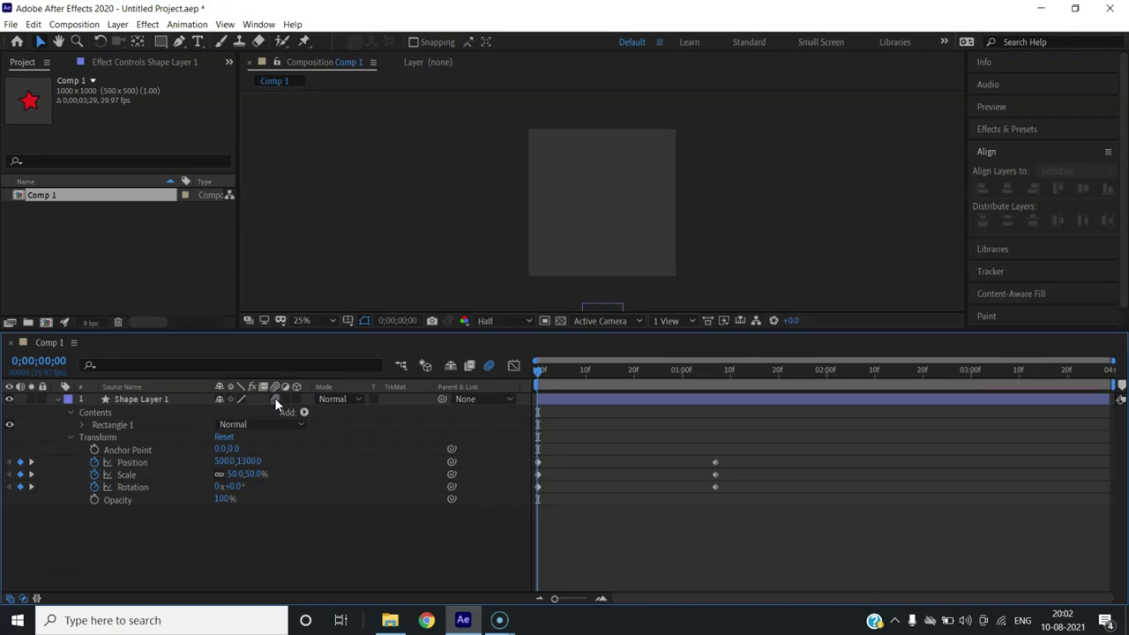
click(491, 366)
- Create a 1000 x 1000 px Deep Royal Blue solid, move it beneath Shape Layer 1 and collapse the shape layer's properties
right_click(203, 526)
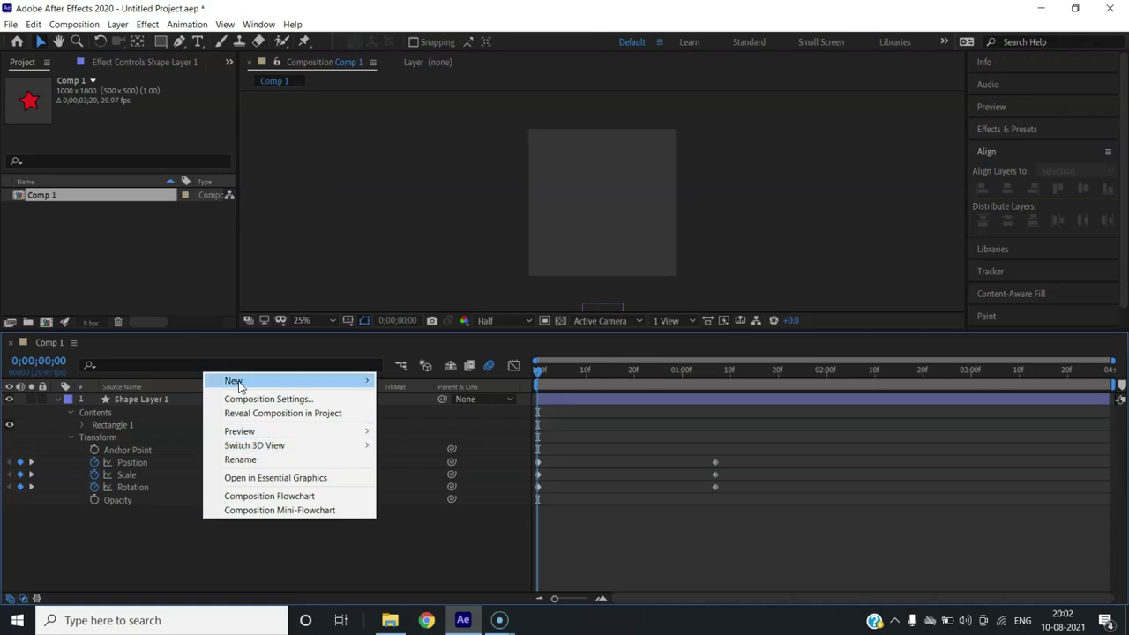
mouse_move(238, 383)
click(400, 413)
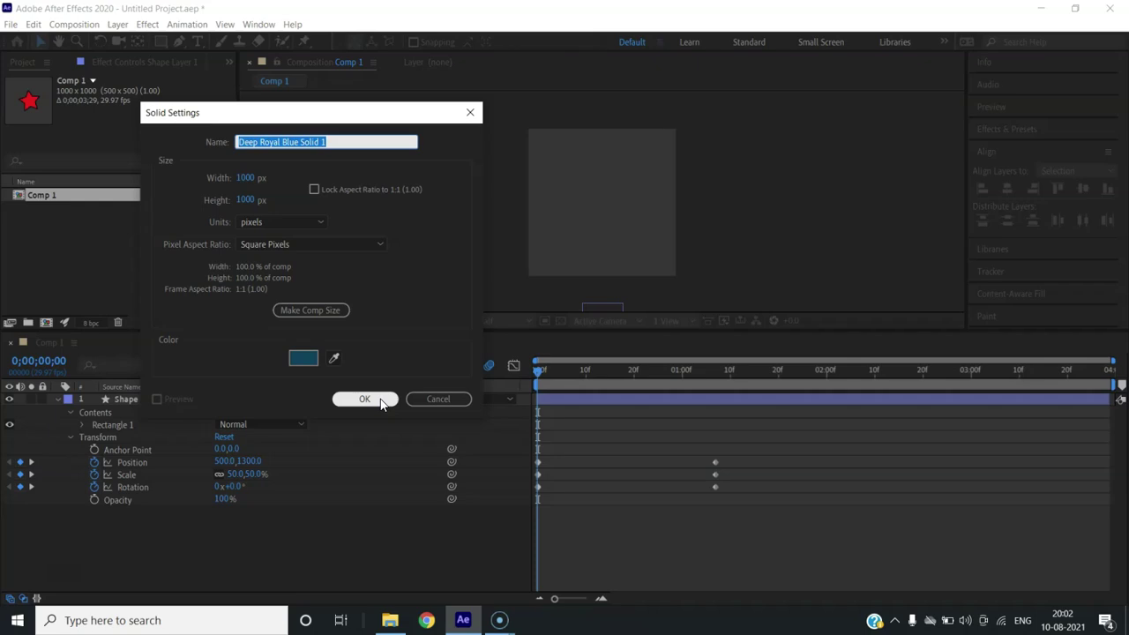
click(381, 400)
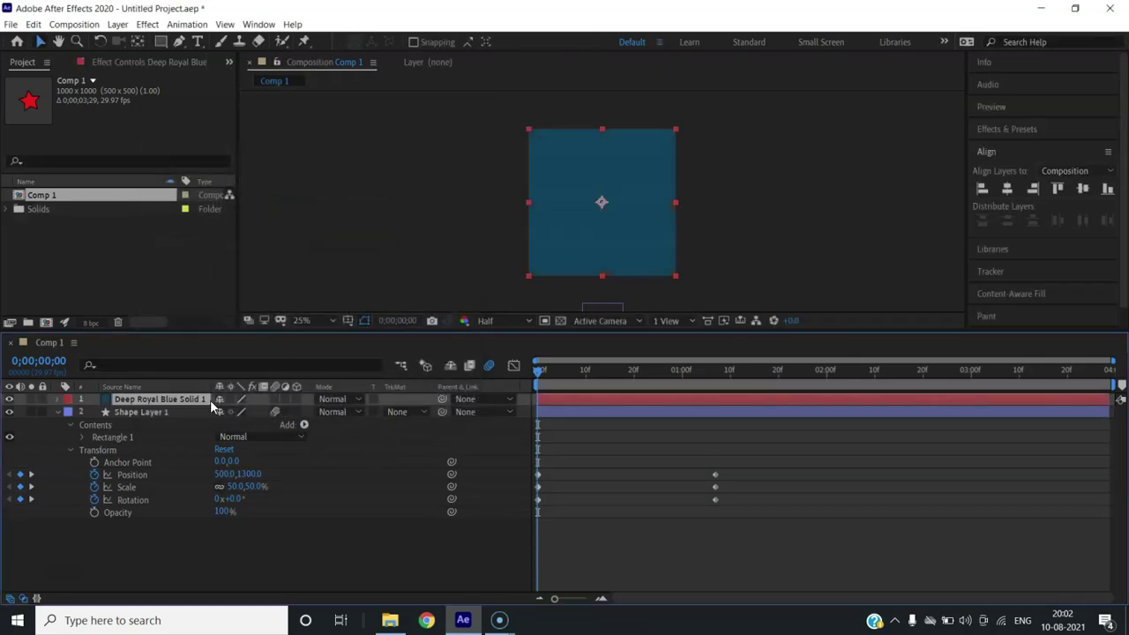
drag(174, 401, 142, 534)
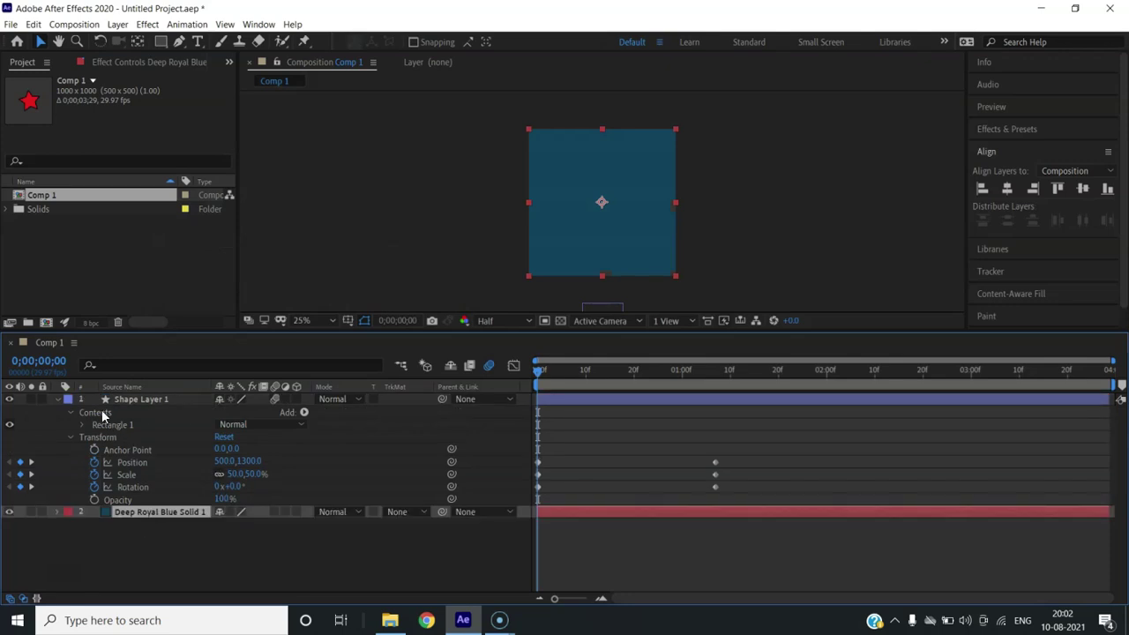
click(56, 400)
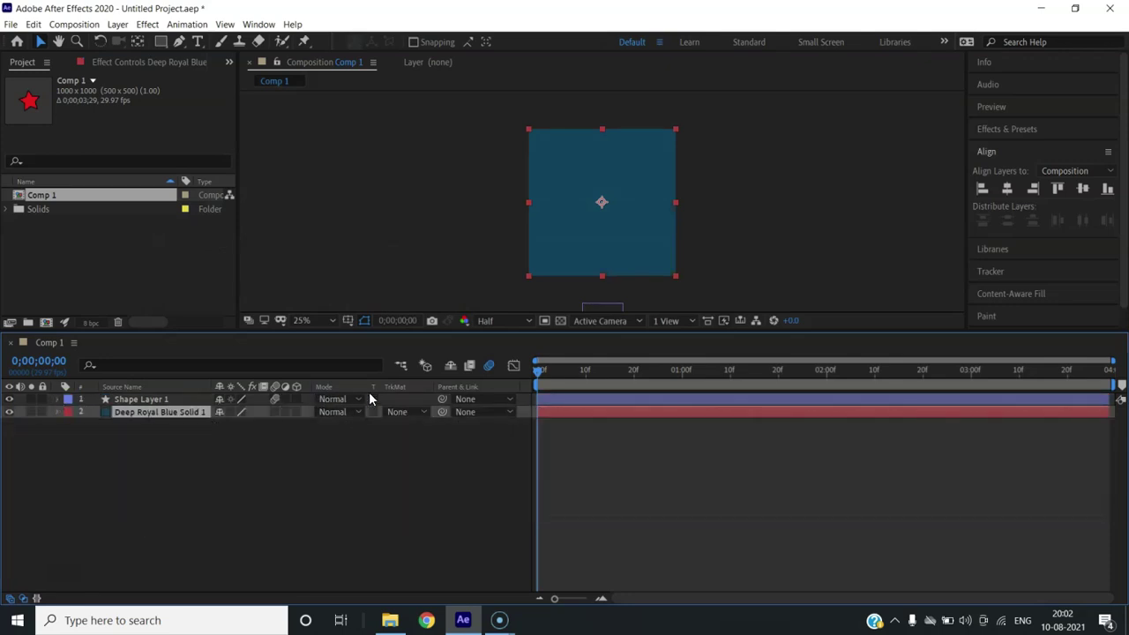
- Select Shape Layer 1 and preview its motion-blurred animation over the blue background twice from the first frame
click(141, 399)
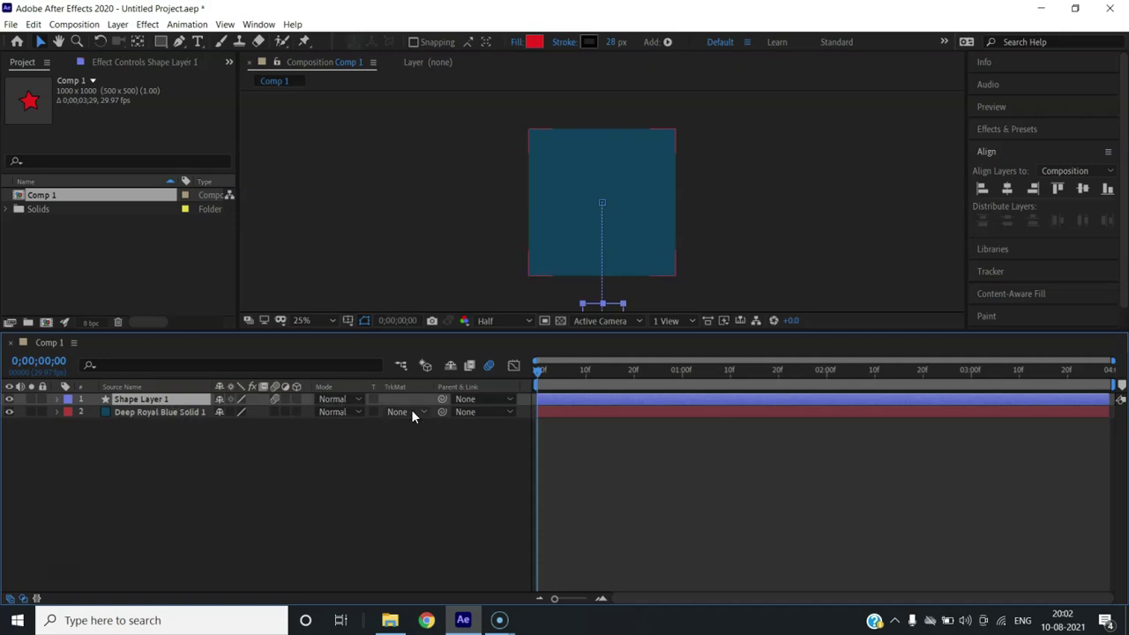
click(136, 410)
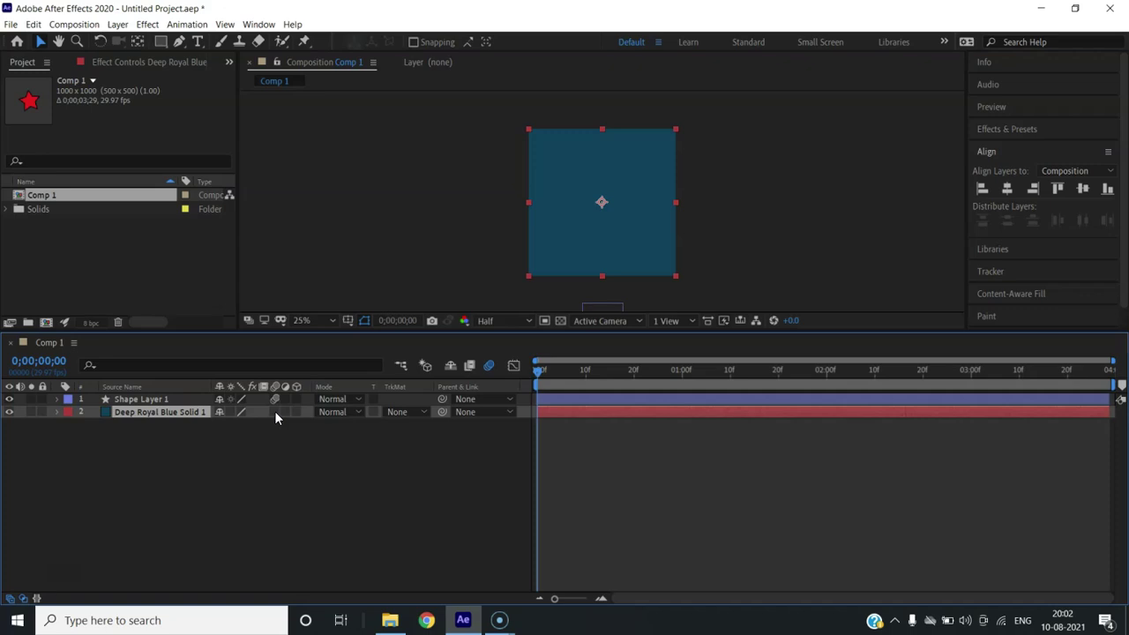
click(166, 401)
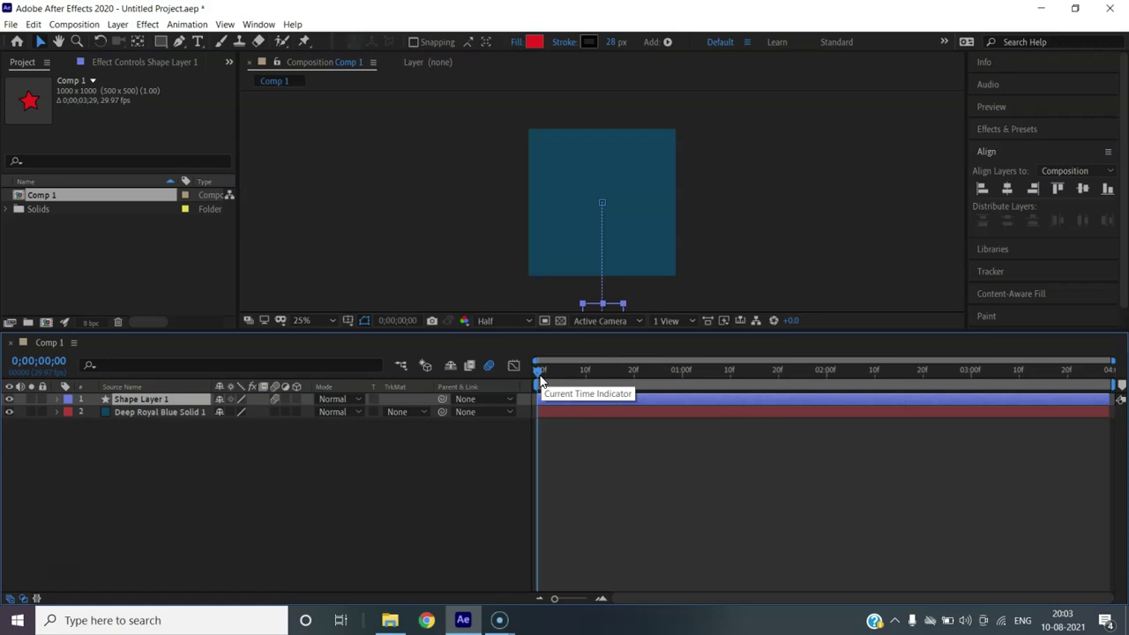
key(space)
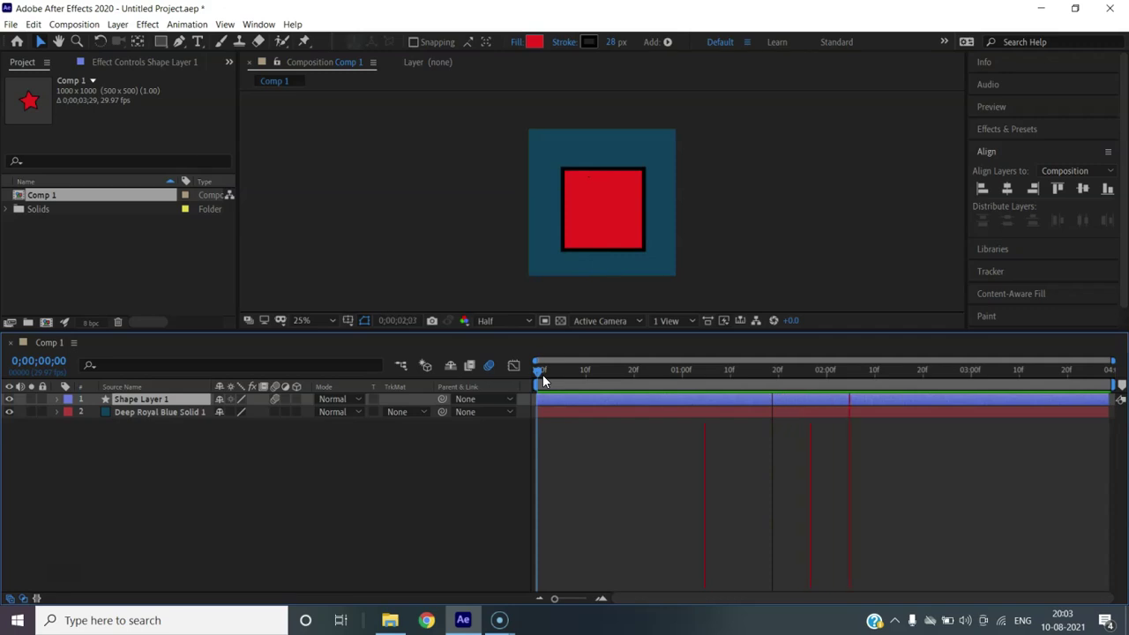
key(space)
drag(842, 371, 492, 381)
key(space)
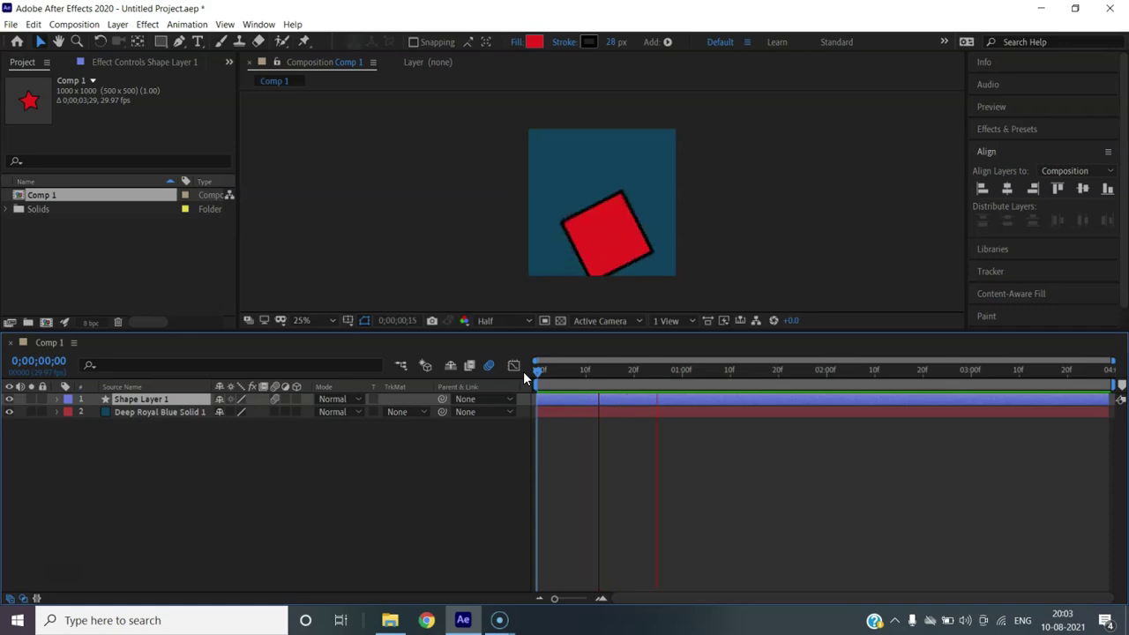
key(space)
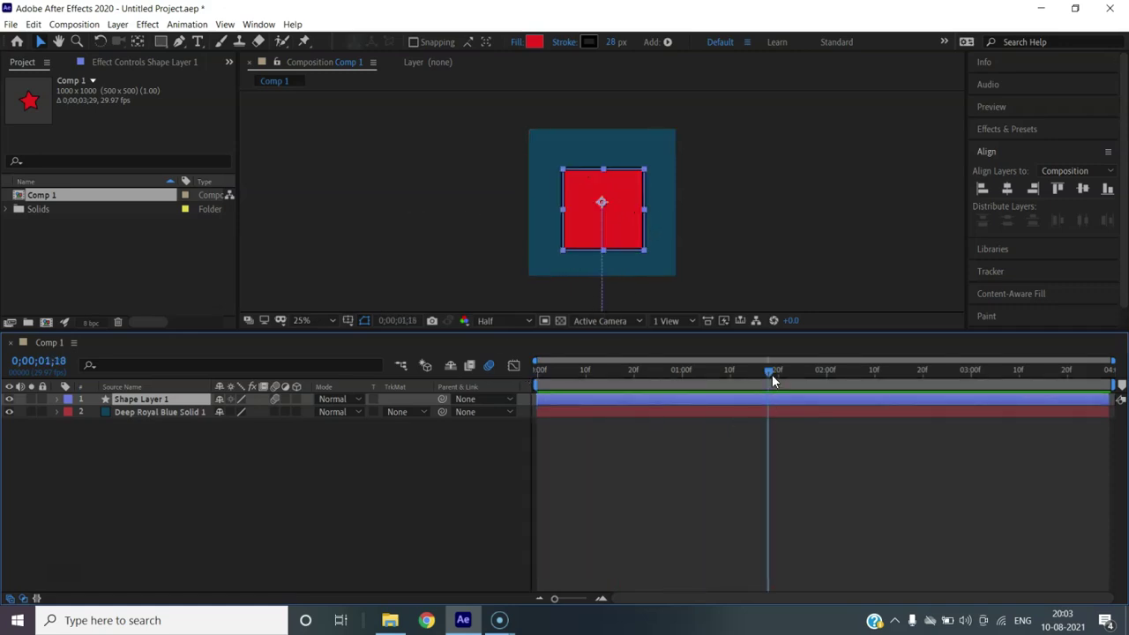
- Examine the motion blur on the square's edges up close at 0;00;01;03
drag(771, 371, 696, 362)
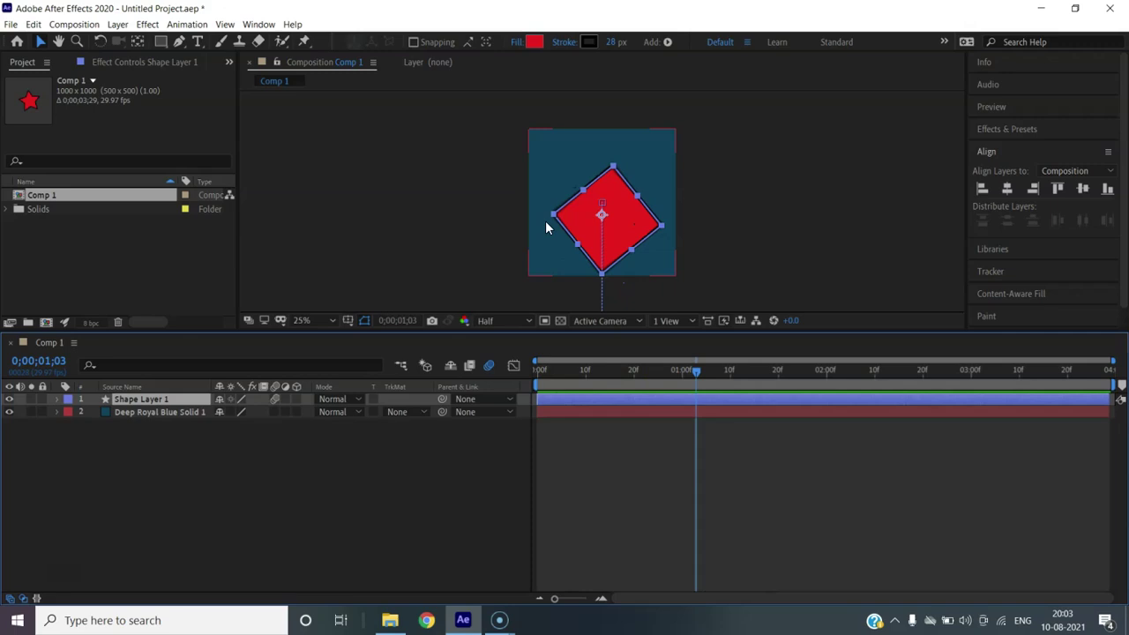
click(778, 235)
scroll(649, 240, up, 2)
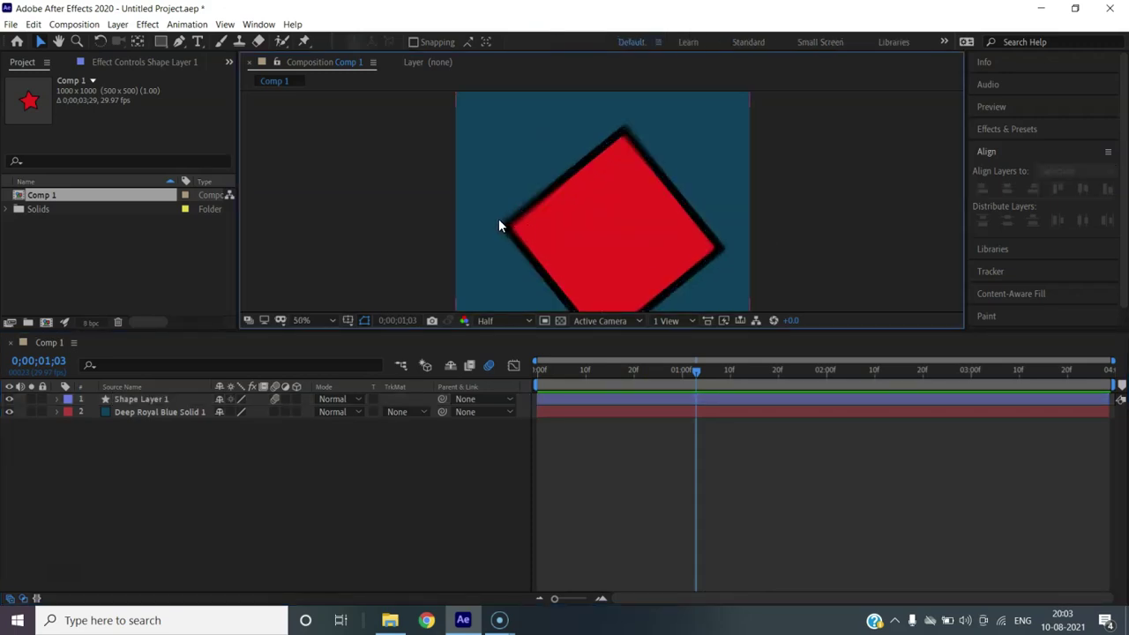
scroll(635, 194, down, 3)
scroll(615, 260, up, 3)
scroll(688, 246, down, 2)
click(633, 272)
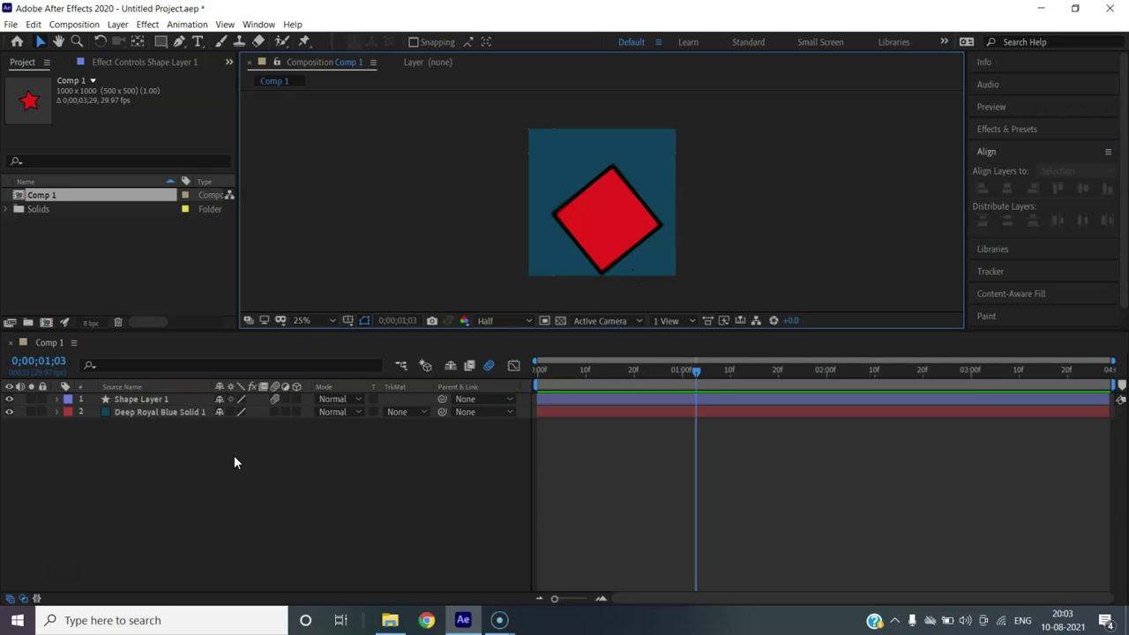
- Deselect the layers and replay the motion-blurred animation from the first frame
click(216, 421)
drag(698, 372, 520, 378)
key(space)
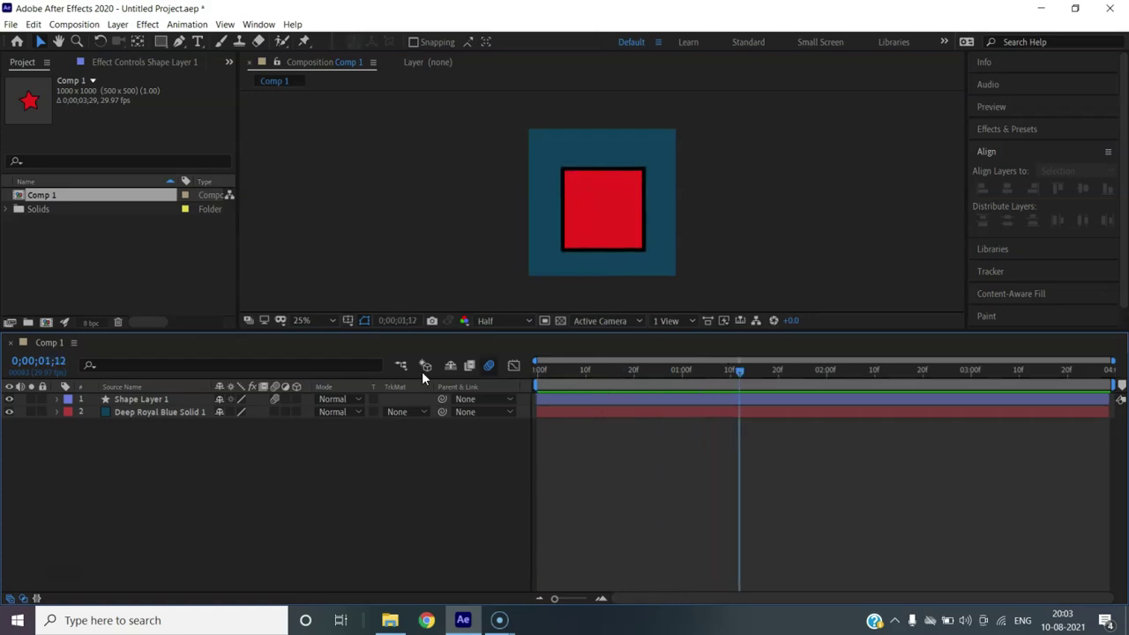
- Turn off motion blur for the composition and Shape Layer 1, and preview the animation from the start for comparison
drag(746, 371, 384, 389)
key(space)
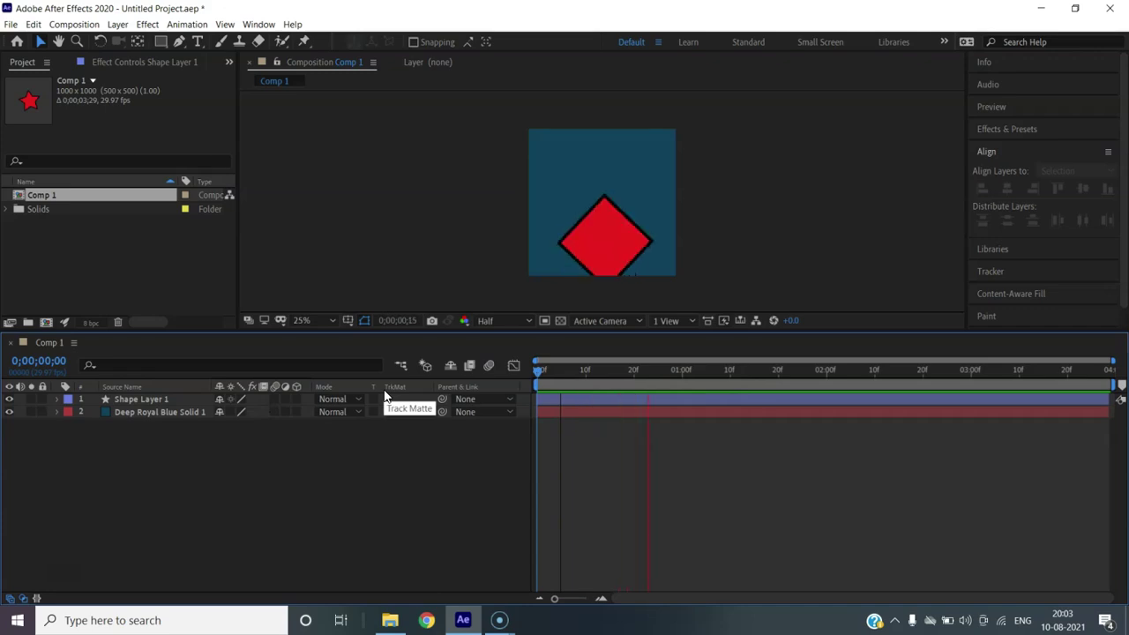
drag(811, 378, 448, 409)
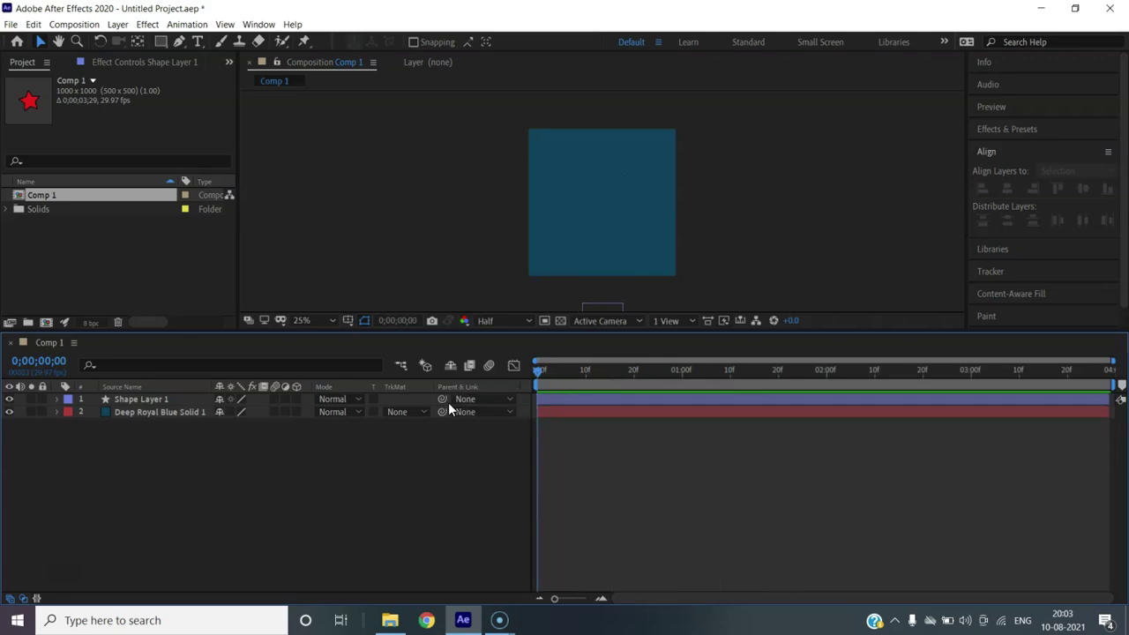
- Turn motion blur back on for Shape Layer 1 and the composition, replay the animation and return to the first frame
click(274, 399)
key(space)
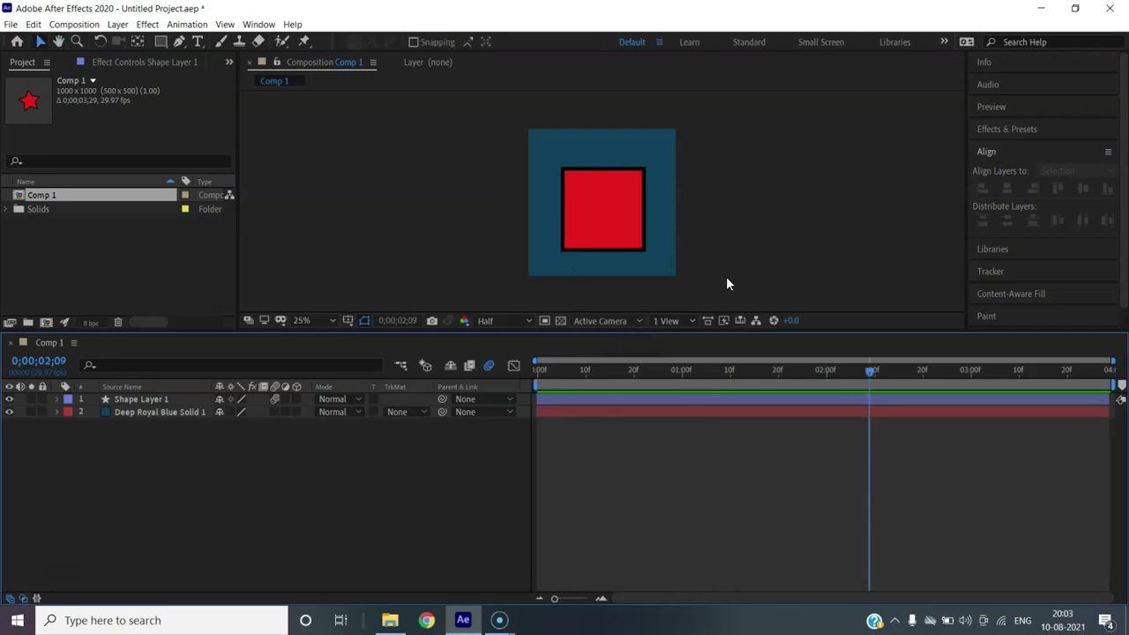
click(604, 234)
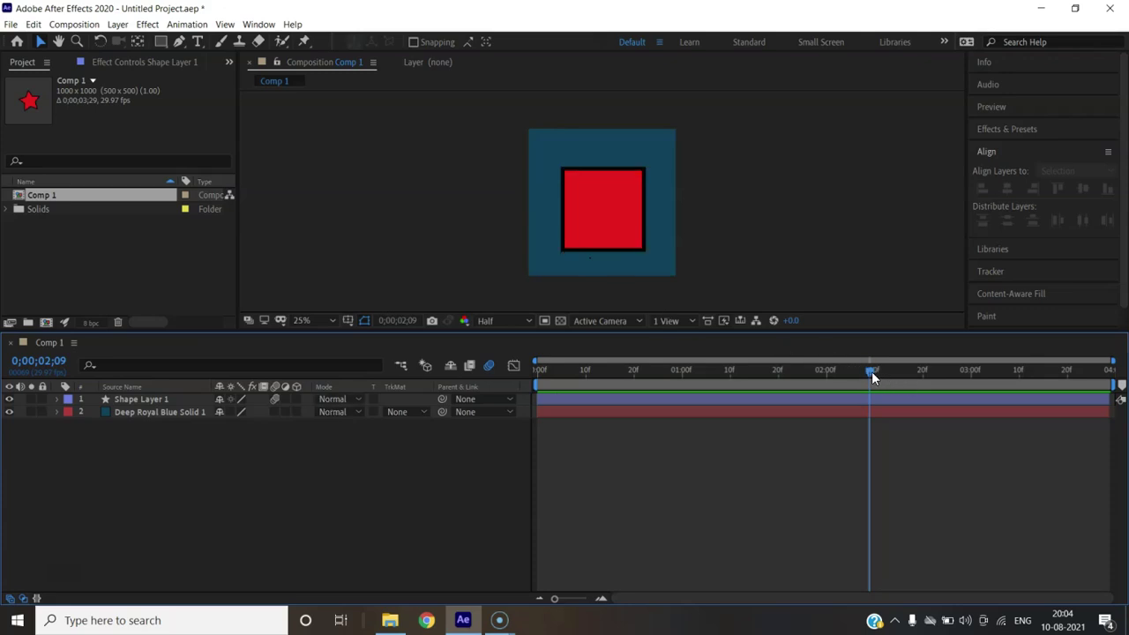
drag(872, 371, 531, 374)
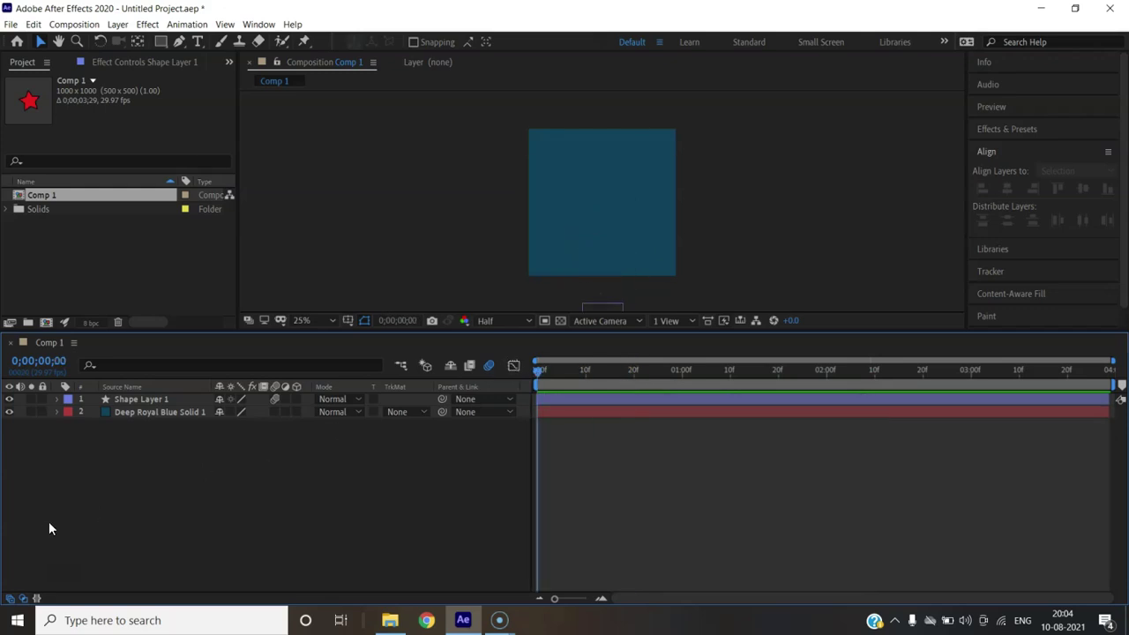
key(Tab)
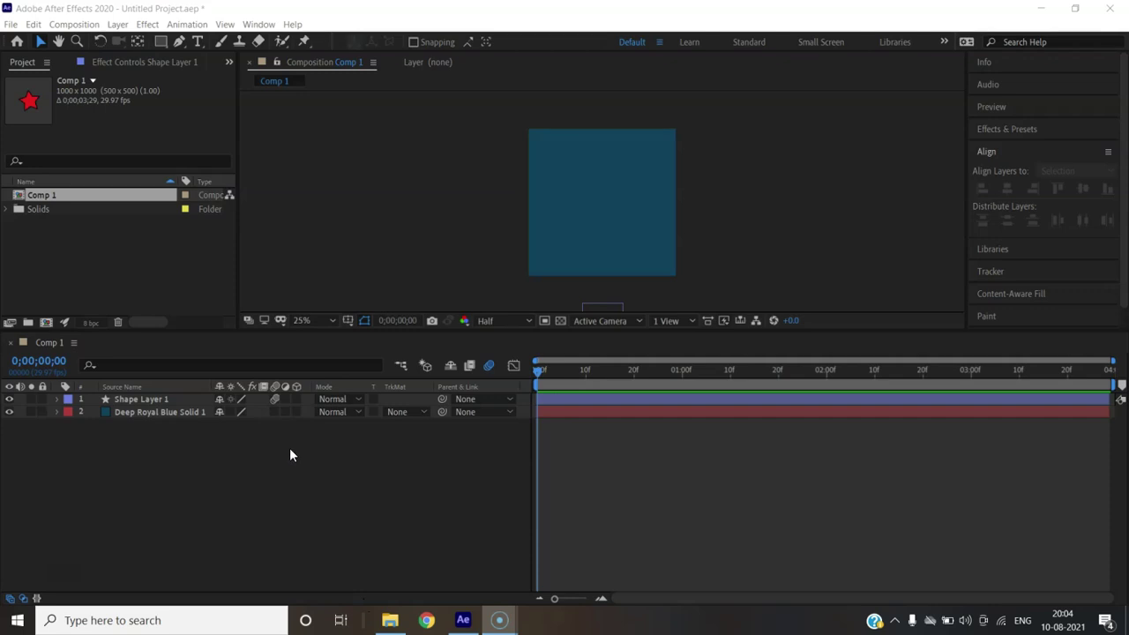
click(537, 374)
mouse_move(537, 374)
mouse_down()
mouse_move(719, 374)
mouse_move(536, 377)
mouse_up()
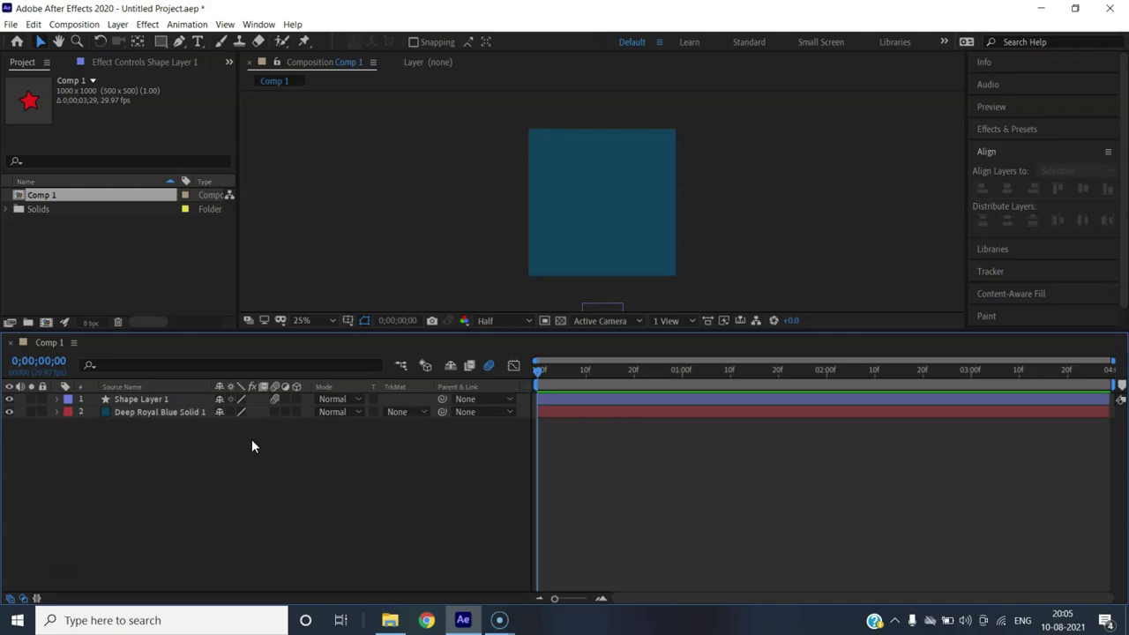
- Reveal only the keyframed properties of Shape Layer 1 in the timeline
click(135, 397)
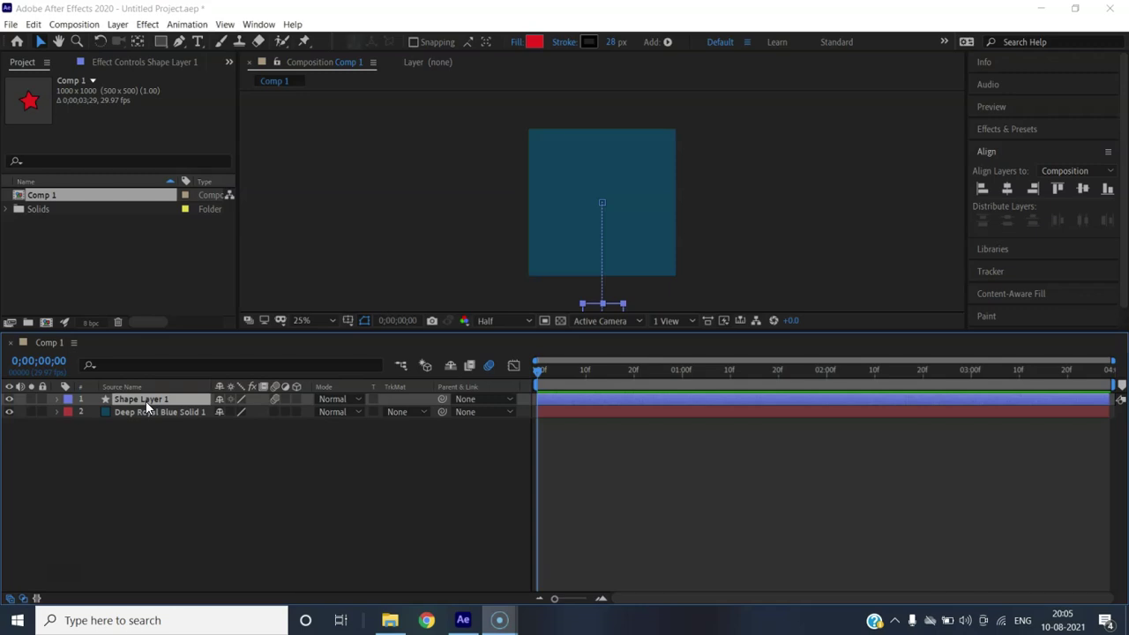
key(u)
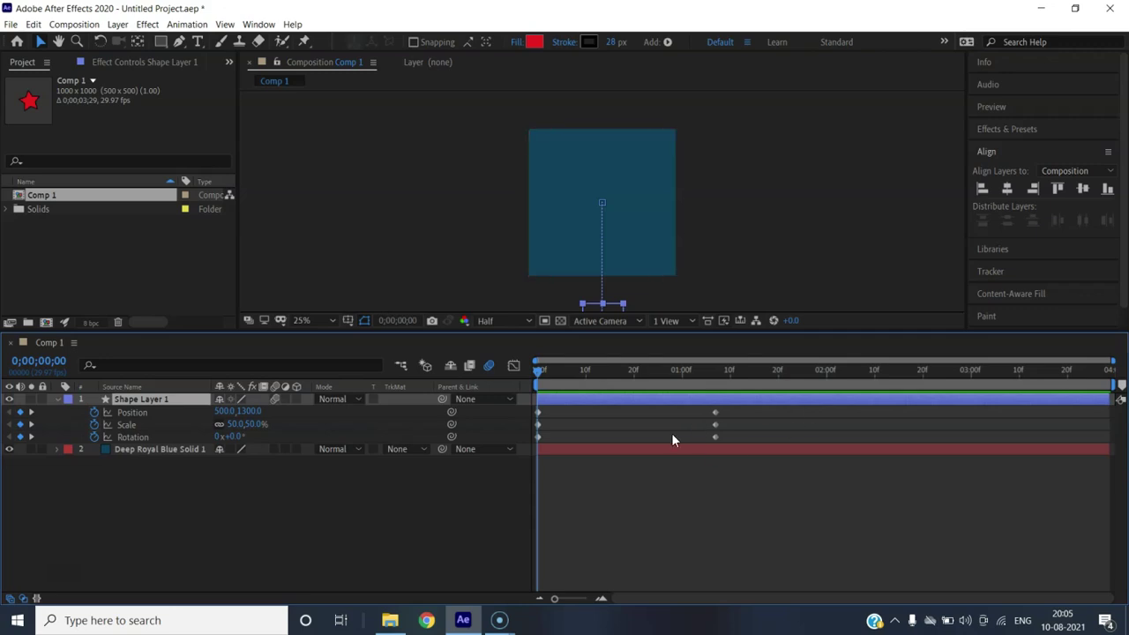
click(59, 399)
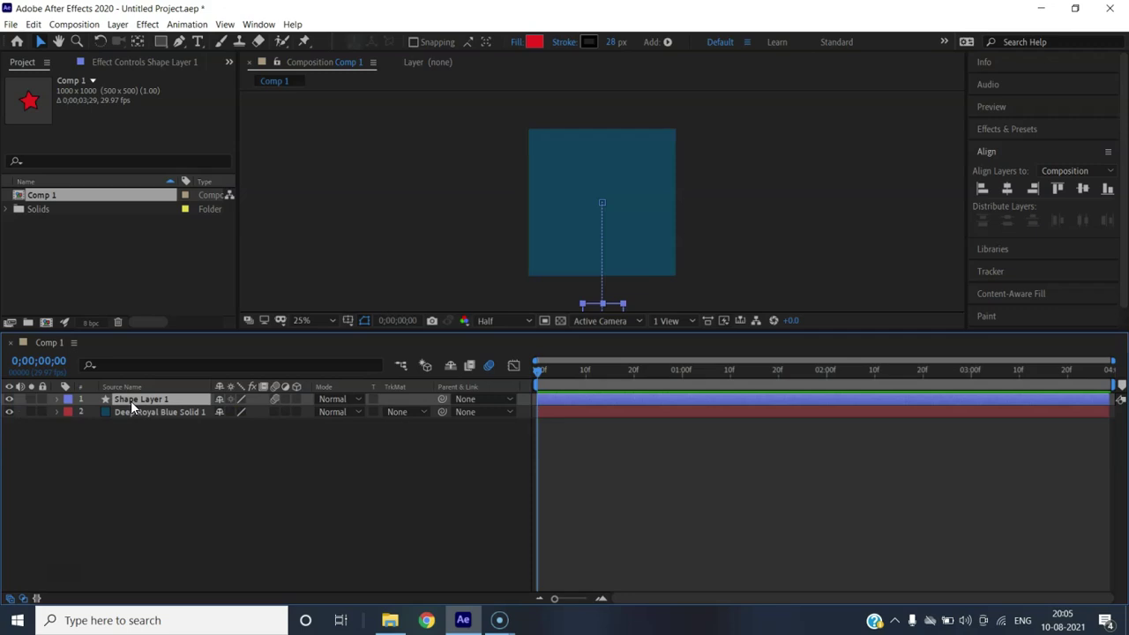
key(u)
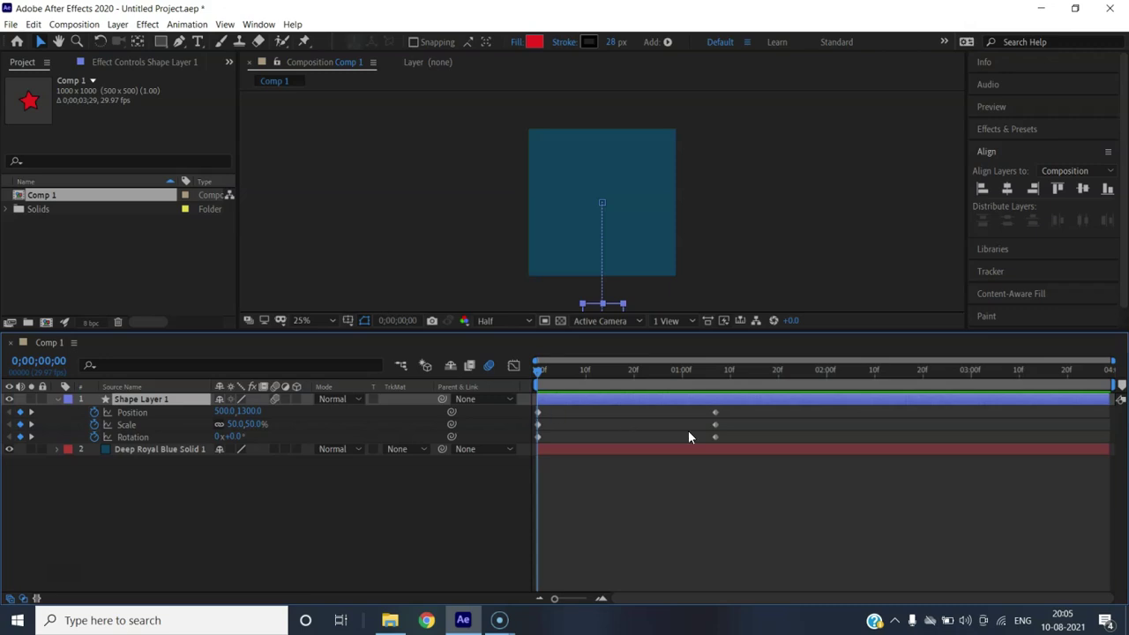
- Apply Easy Ease to the second Position keyframe of Shape Layer 1 at 0;00;01;07
click(714, 413)
right_click(714, 413)
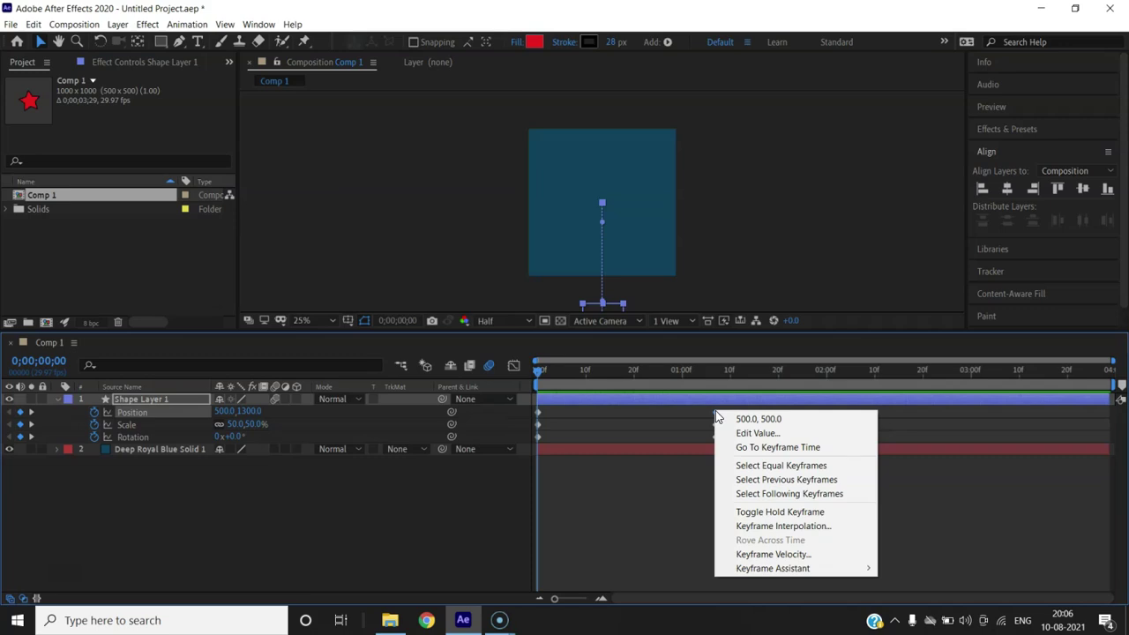
mouse_move(770, 571)
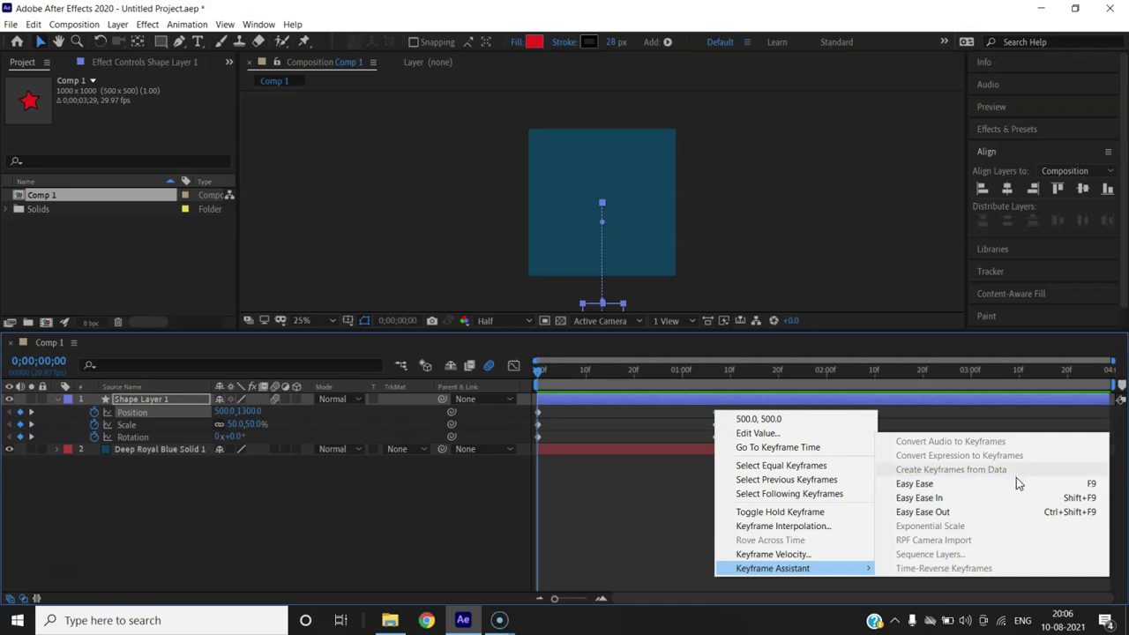
click(983, 486)
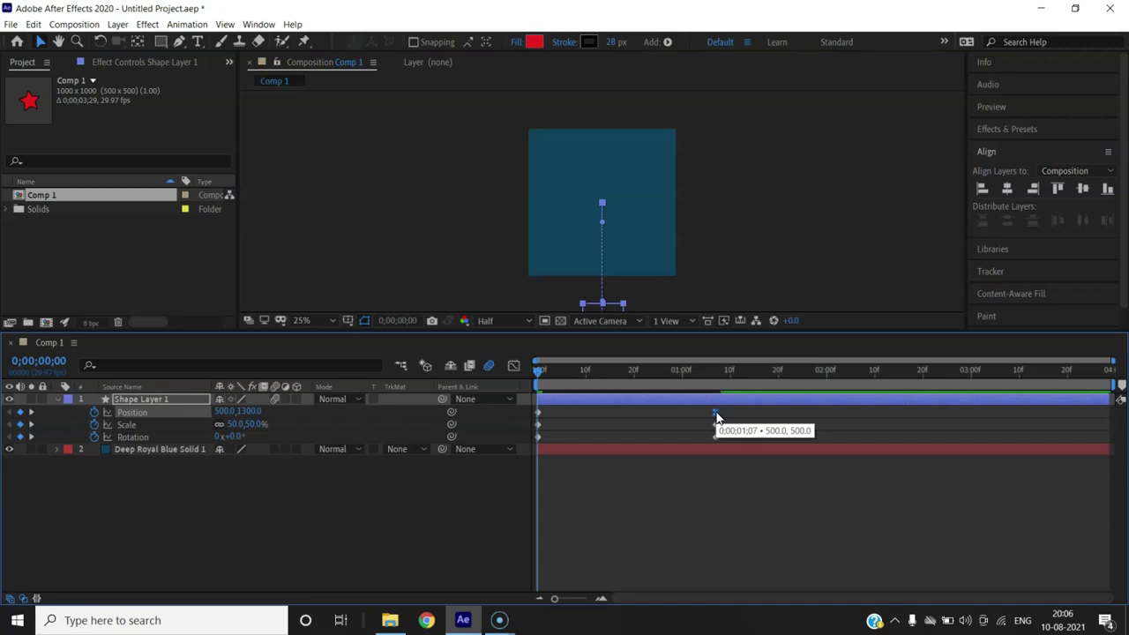
- Apply Easy Ease to all Position, Scale and Rotation keyframes of Shape Layer 1 and preview the animation from the start
drag(737, 410, 519, 441)
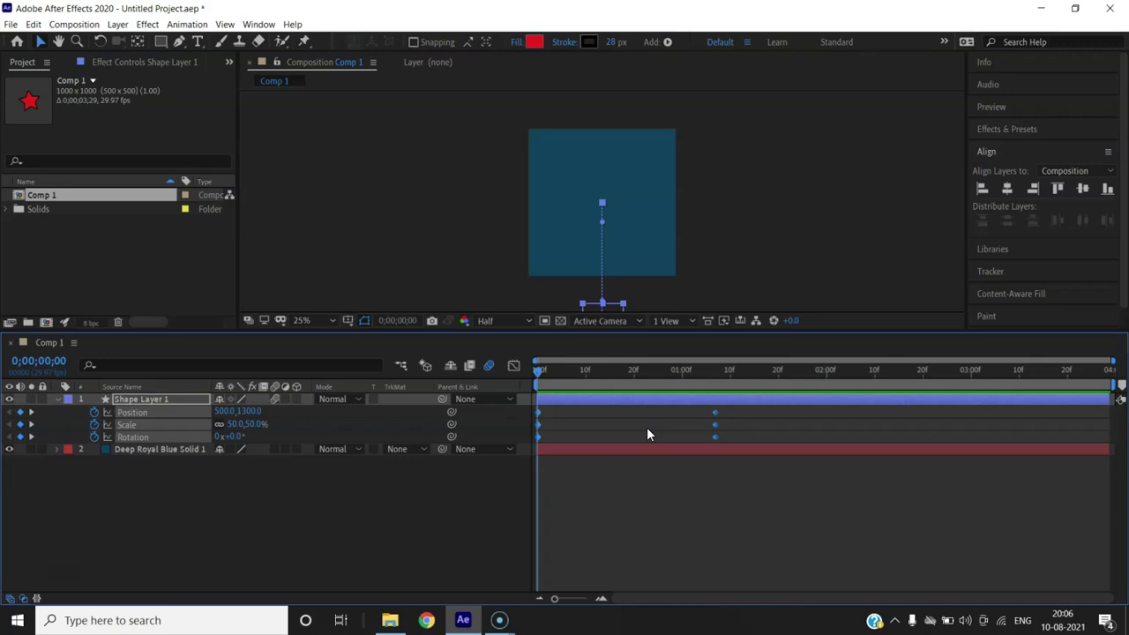
key(F9)
drag(537, 374, 340, 377)
key(space)
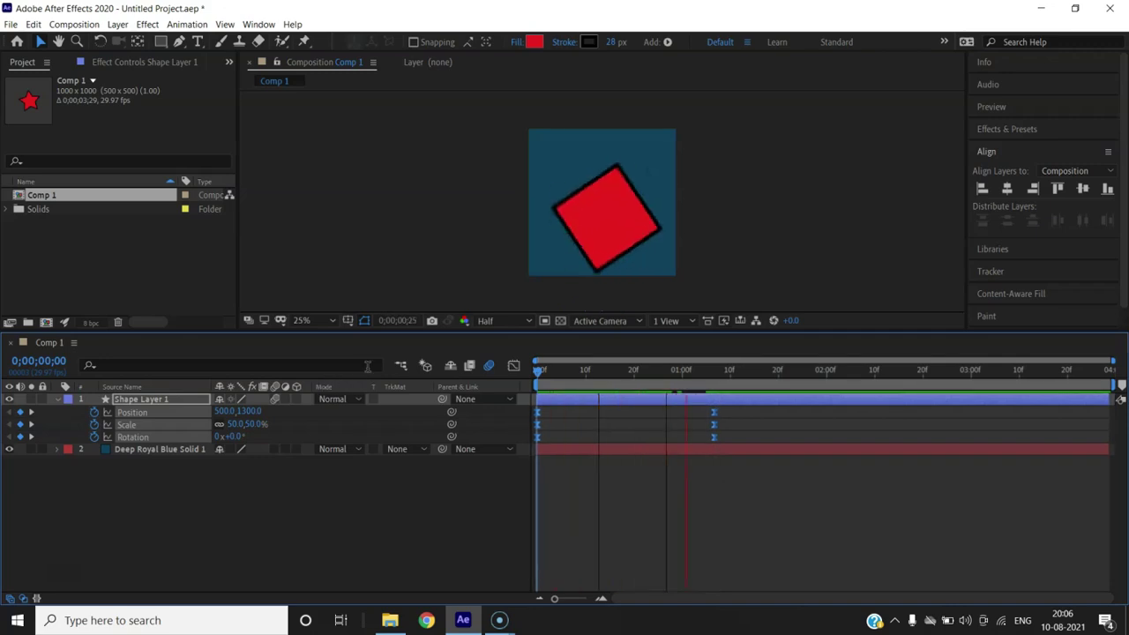
key(space)
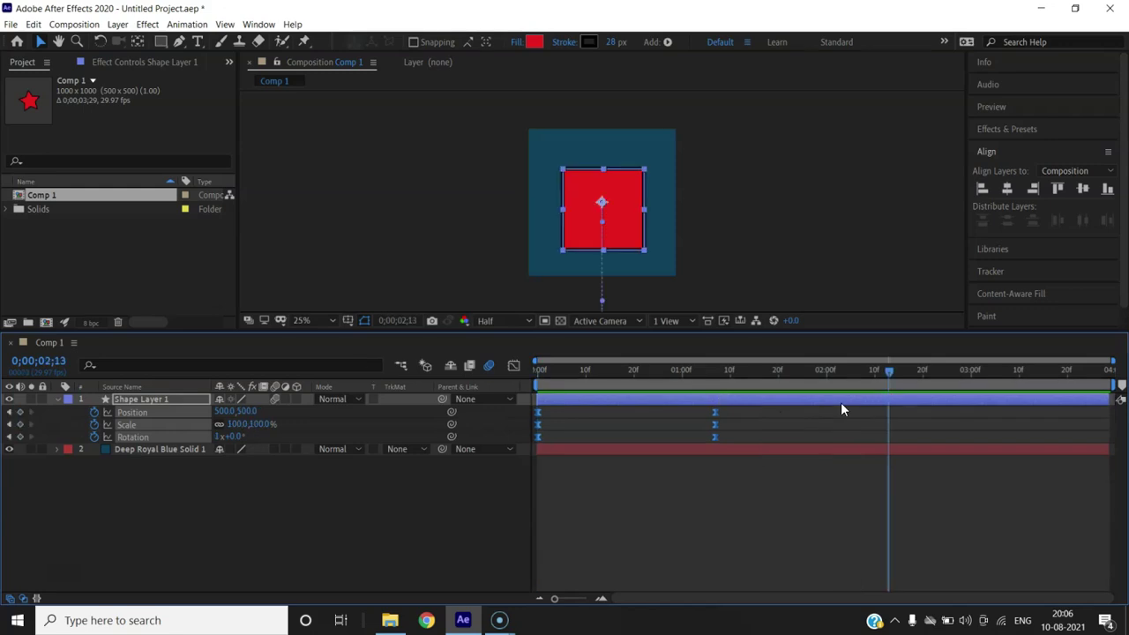
- Replay the eased animation twice from the first frame to judge the smoother acceleration and deceleration
drag(892, 373, 479, 381)
key(space)
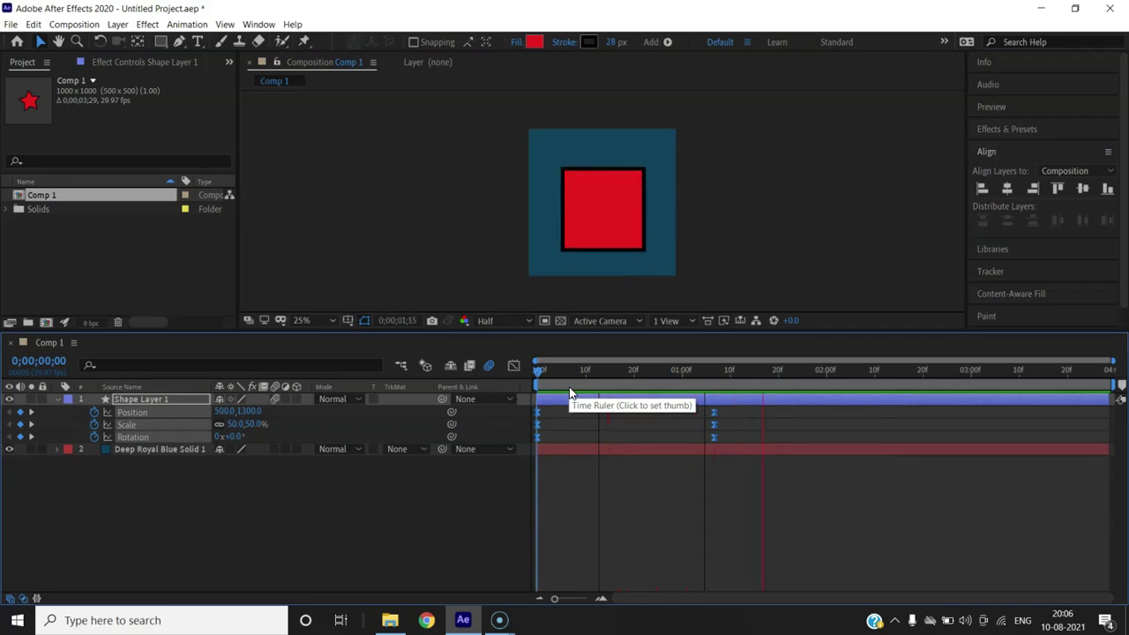
key(space)
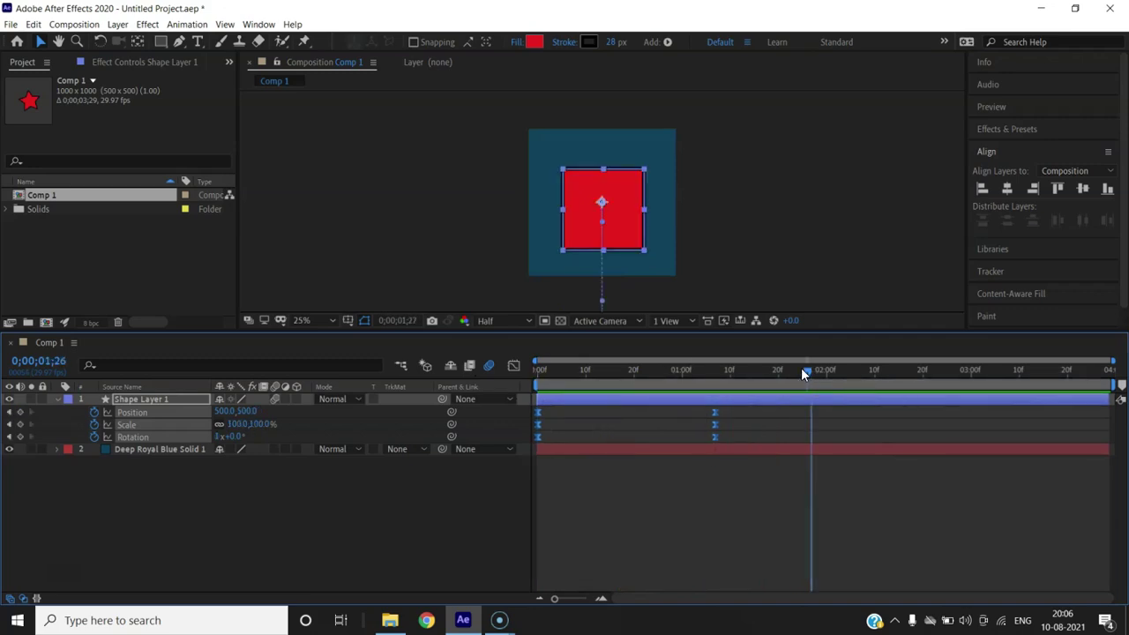
key(Home)
key(space)
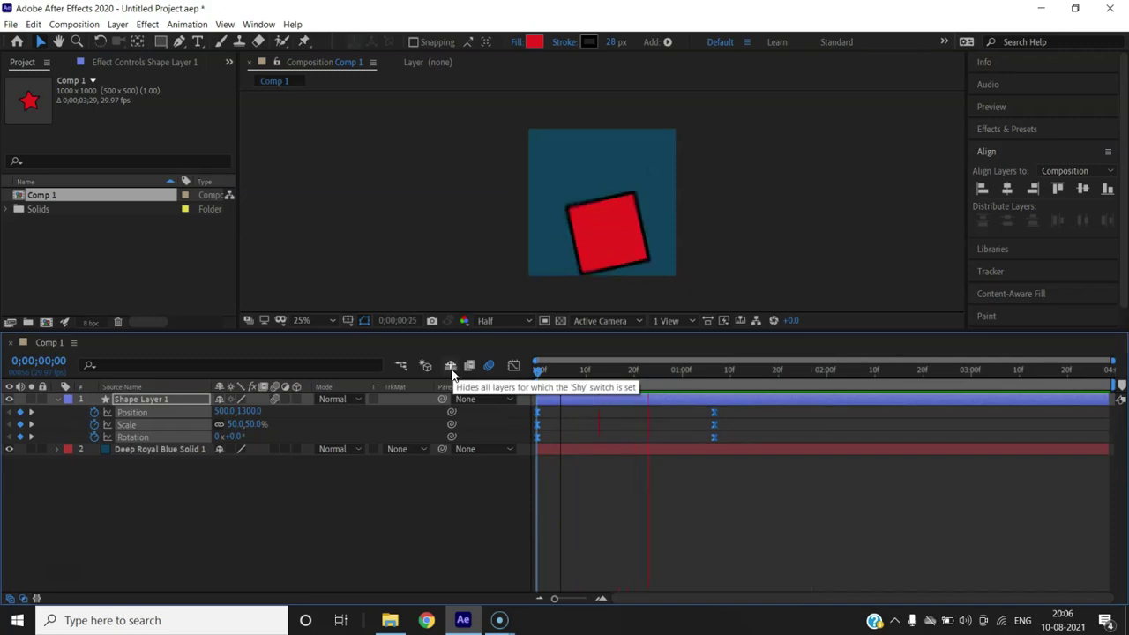
key(space)
- Move the second Position, Scale and Rotation keyframes to 0;00;03;00 and preview the slower animation from the start
drag(802, 369, 512, 372)
drag(705, 405, 969, 449)
key(space)
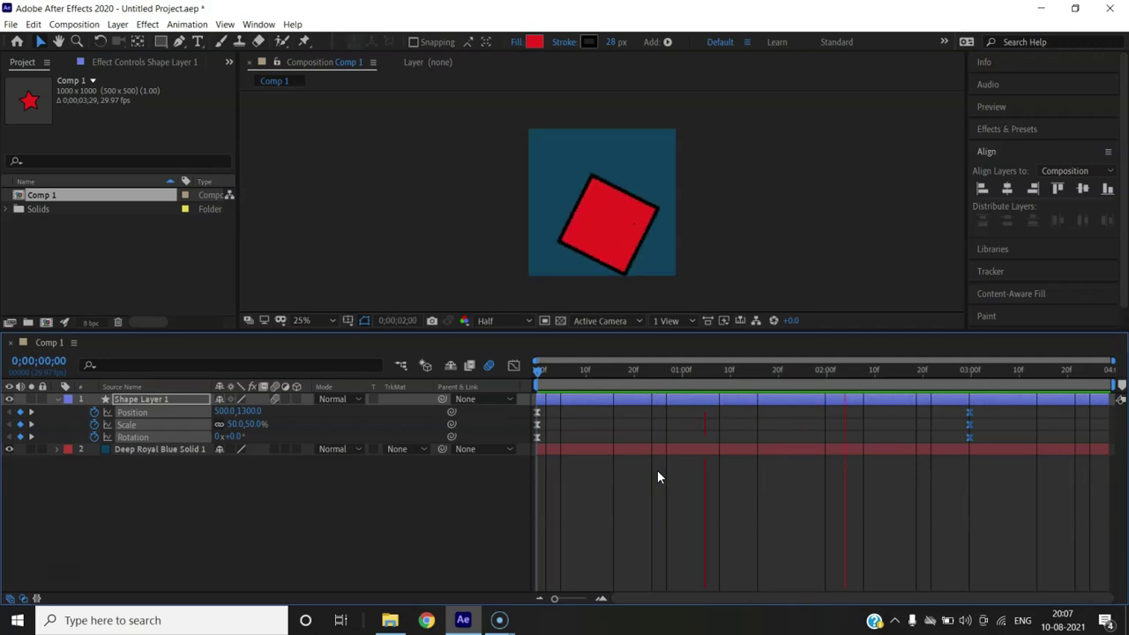
key(space)
- Move the second Position, Scale and Rotation keyframes to 0;00;00;20 and preview the faster animation from the start
drag(964, 408, 631, 416)
drag(922, 371, 491, 363)
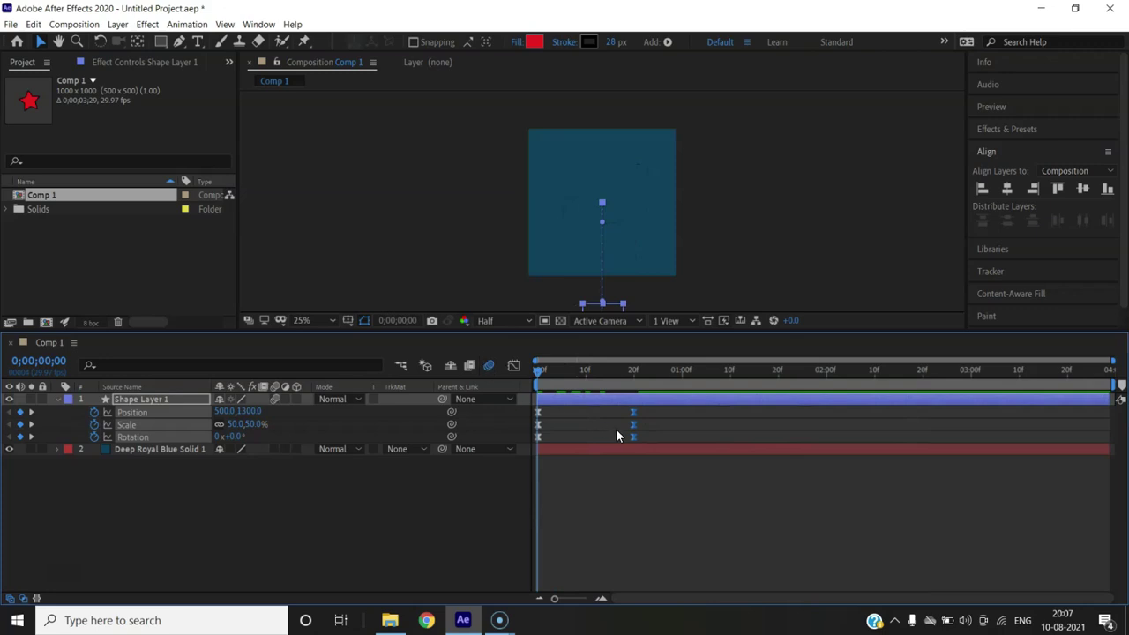
key(space)
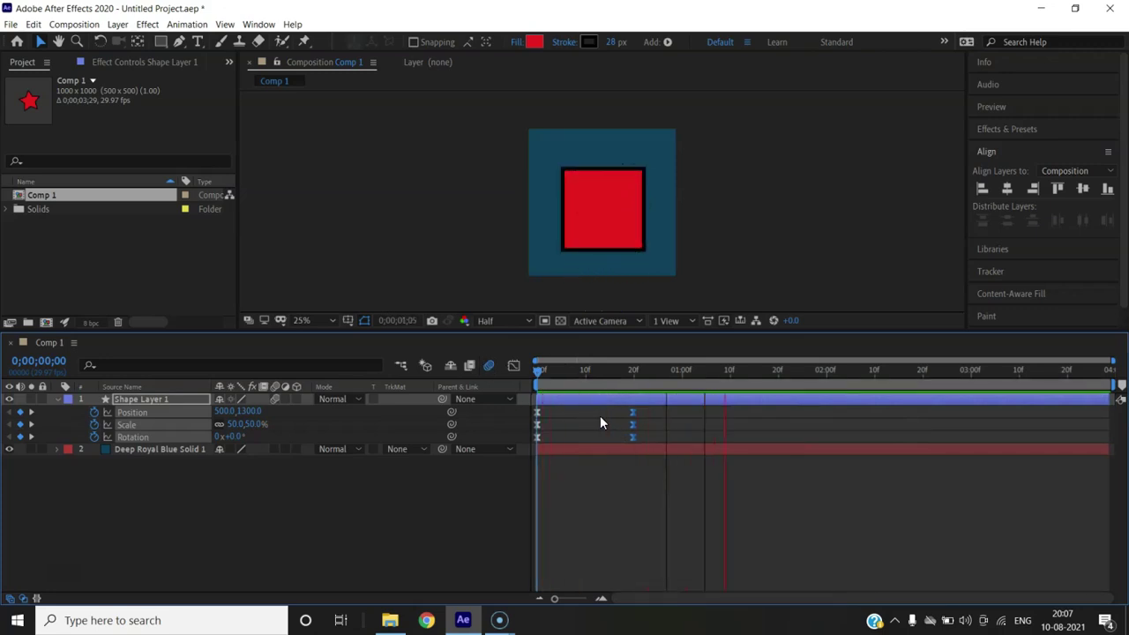
key(space)
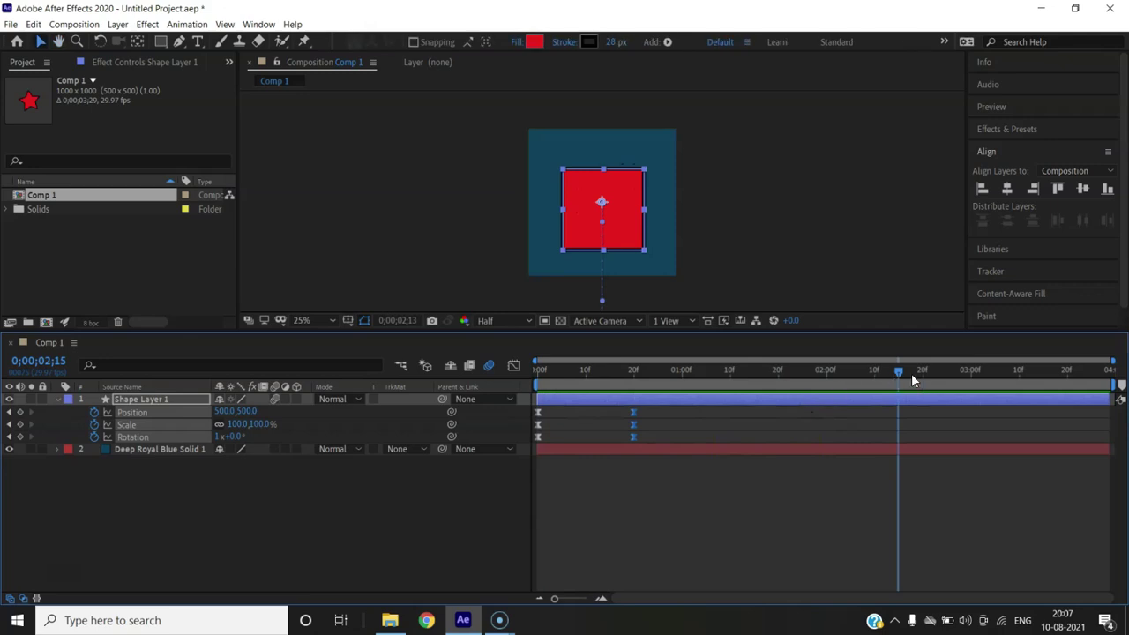
- Open the Graph Editor with the current time at 0;00;00;20 and compare the value graph with the speed graph
drag(899, 374, 638, 388)
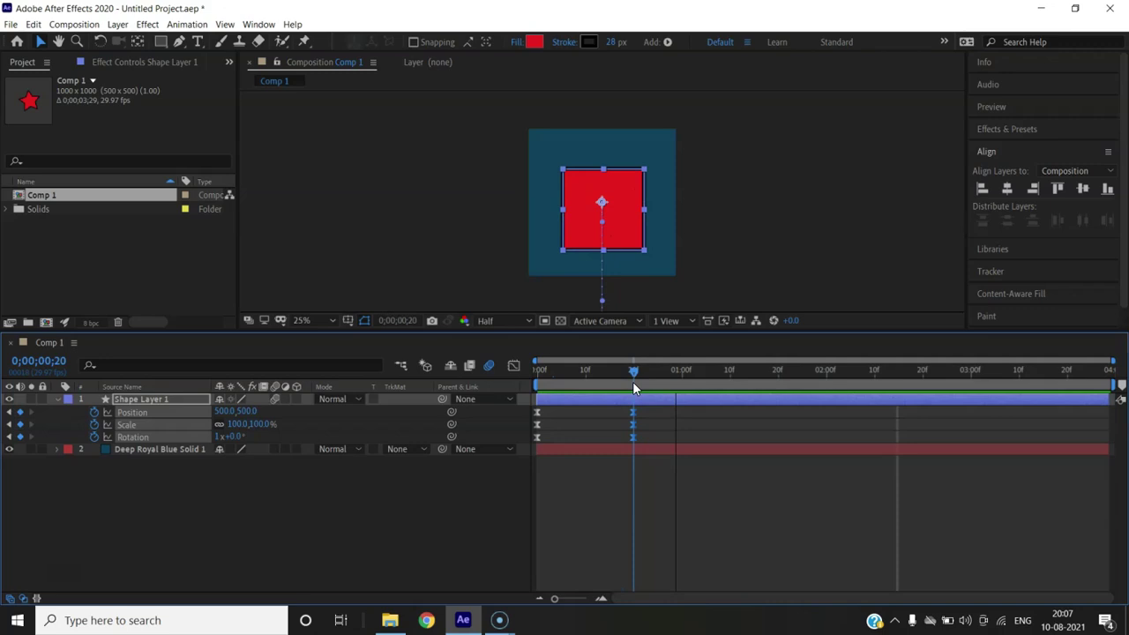
click(513, 365)
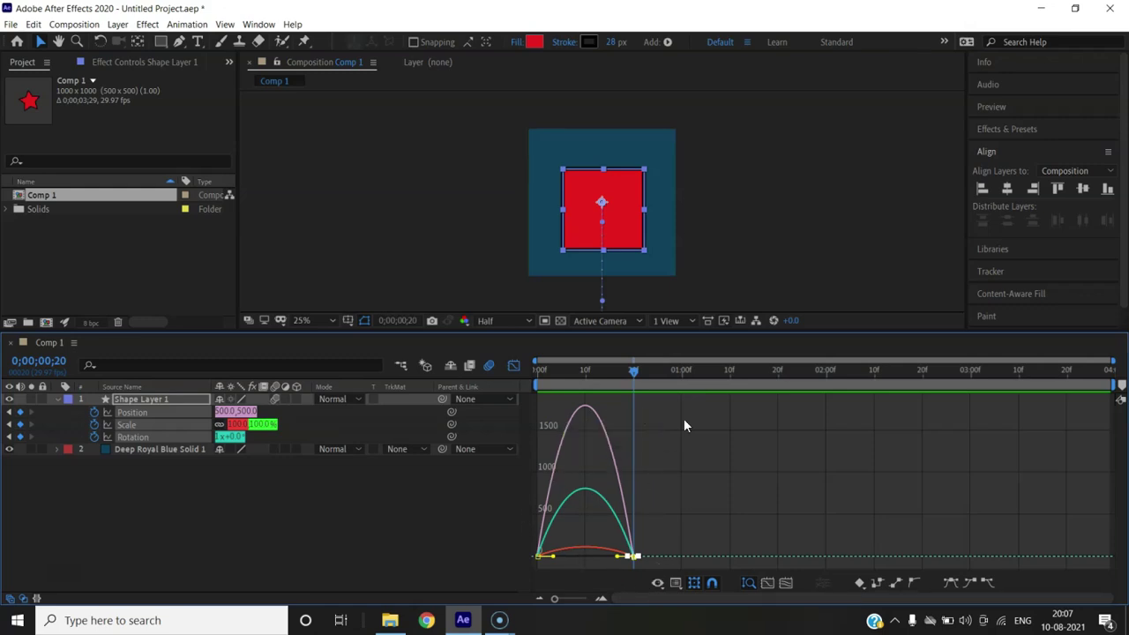
click(676, 583)
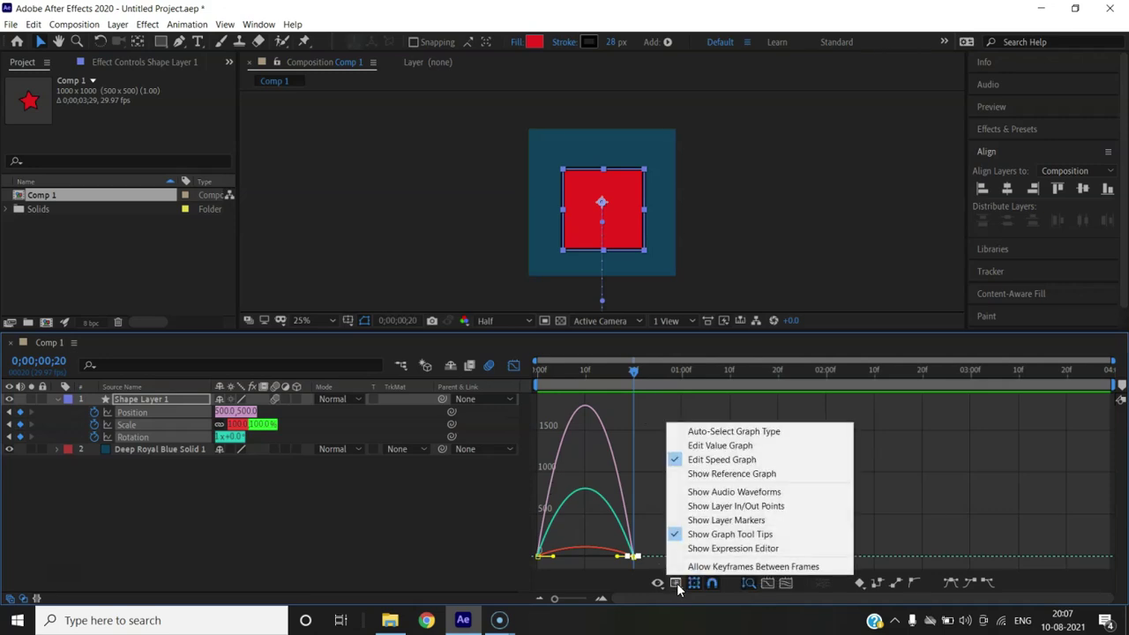
click(721, 447)
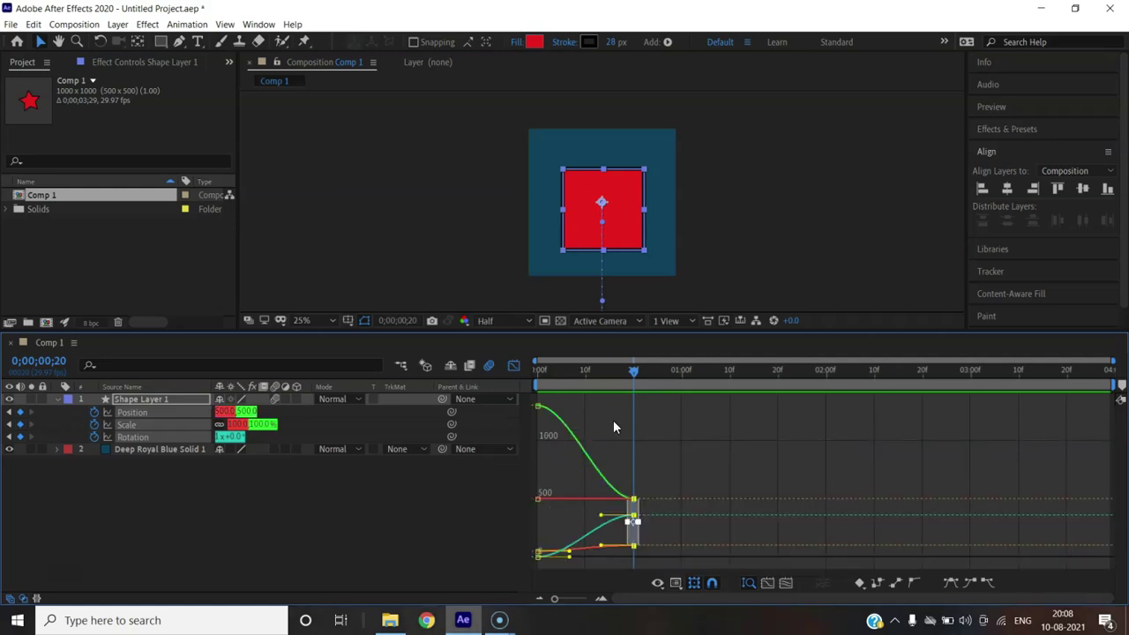
click(675, 584)
click(724, 462)
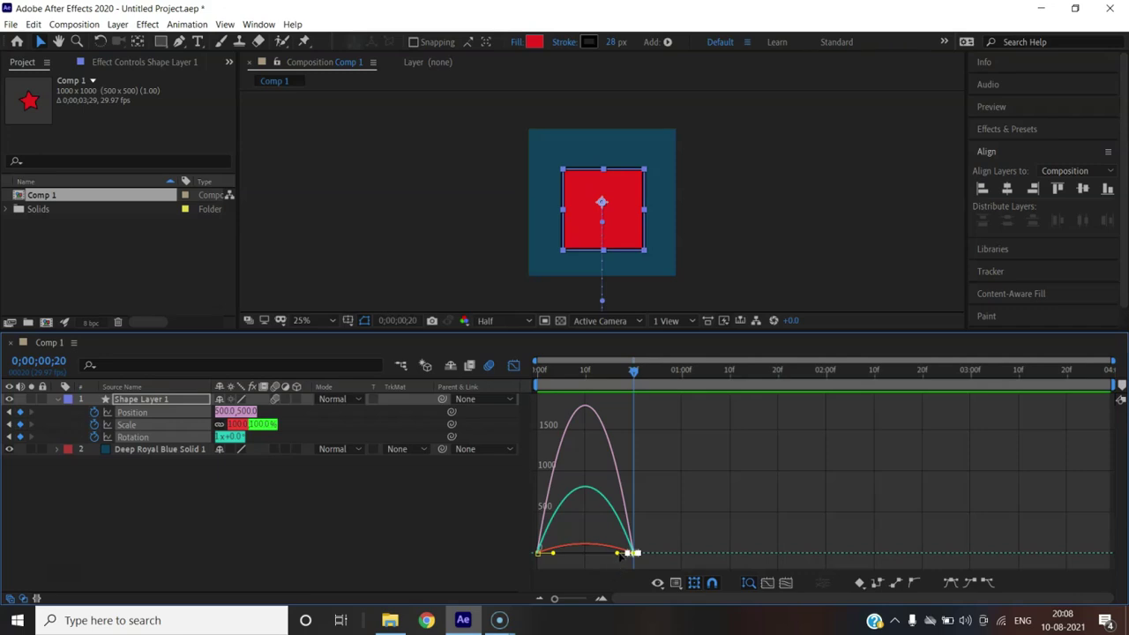
- Lengthen the incoming ease of the end keyframes in the speed graph for an early speed peak, and preview it
drag(616, 558, 592, 559)
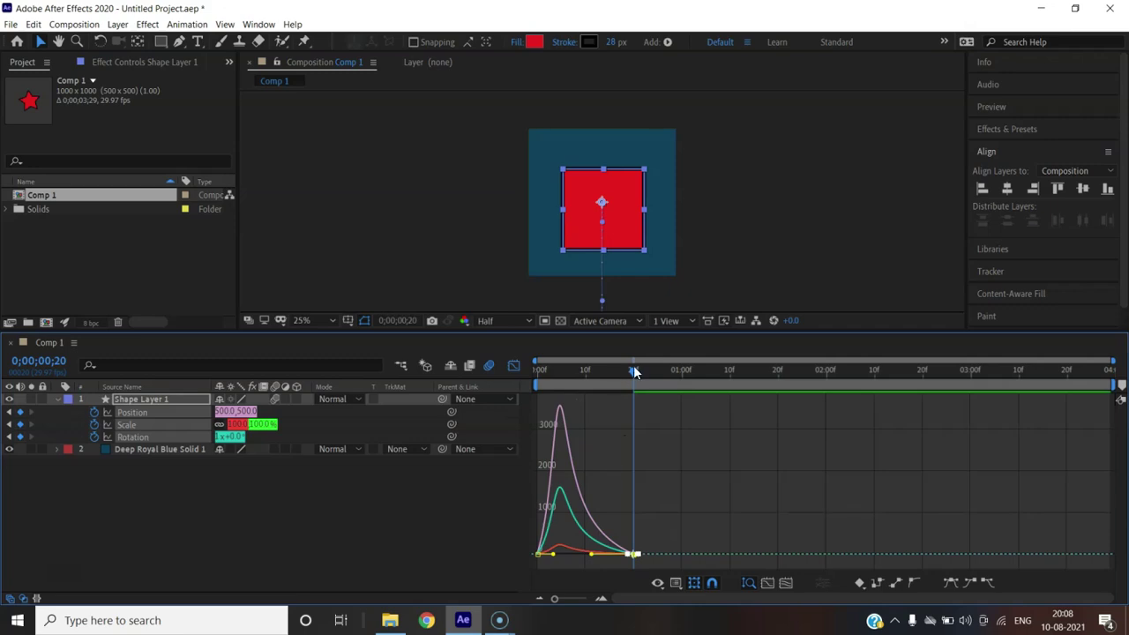
drag(633, 371, 516, 365)
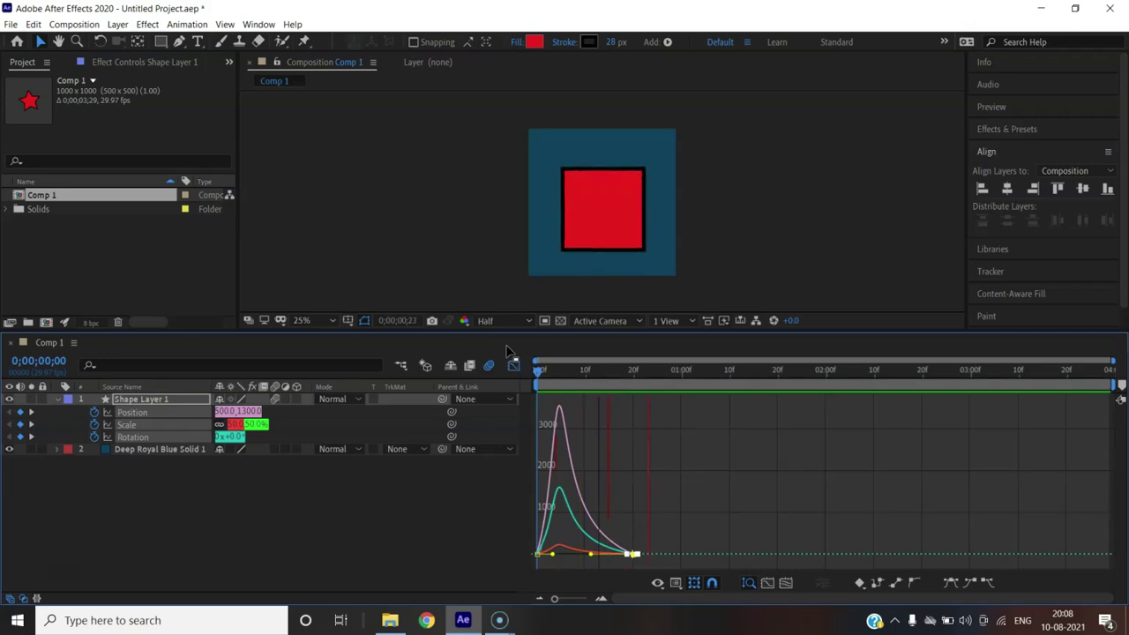
key(space)
- Examine the square's motion blur up close at 0;00;00;05 and compare it with the frame at 0;00;00;12
drag(692, 373, 560, 374)
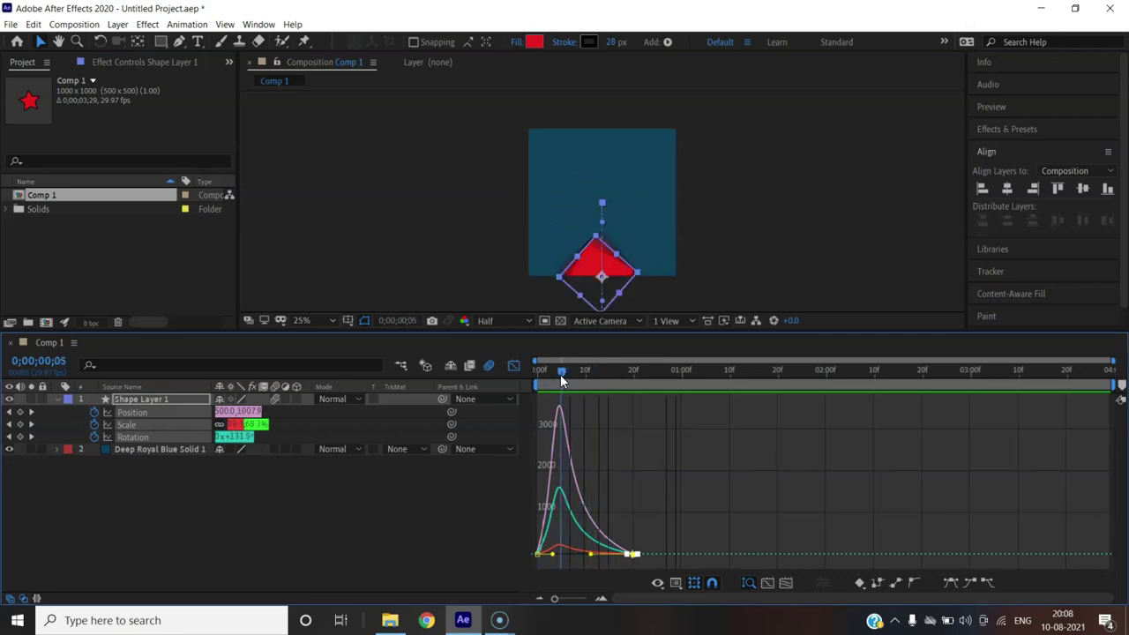
scroll(580, 248, up, 1)
scroll(636, 277, down, 1)
scroll(631, 277, up, 1)
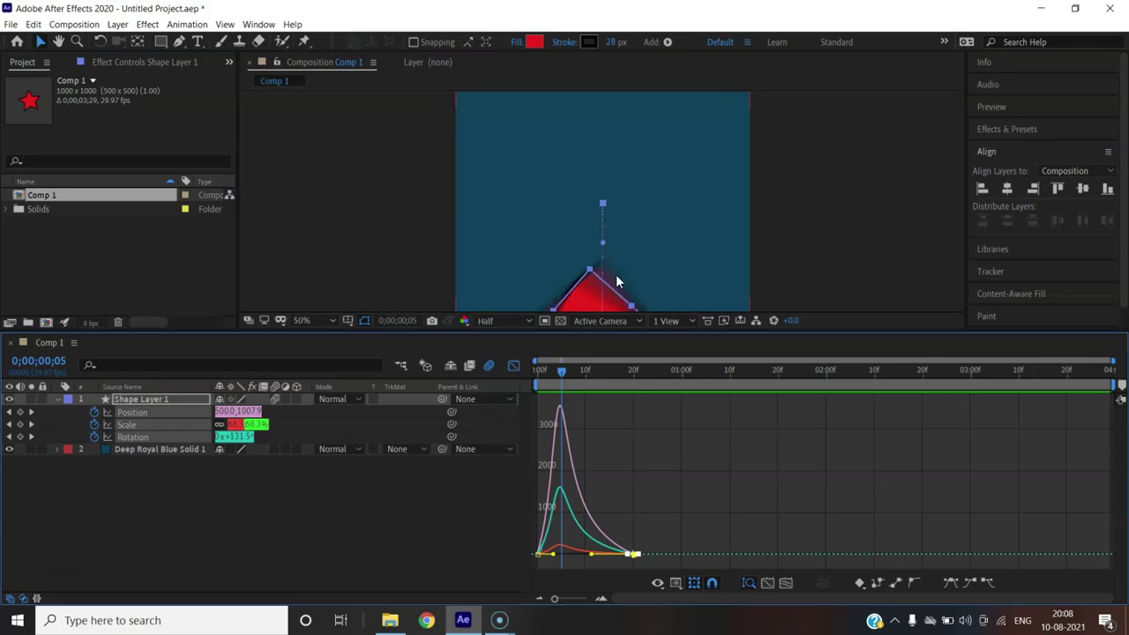
scroll(604, 274, down, 1)
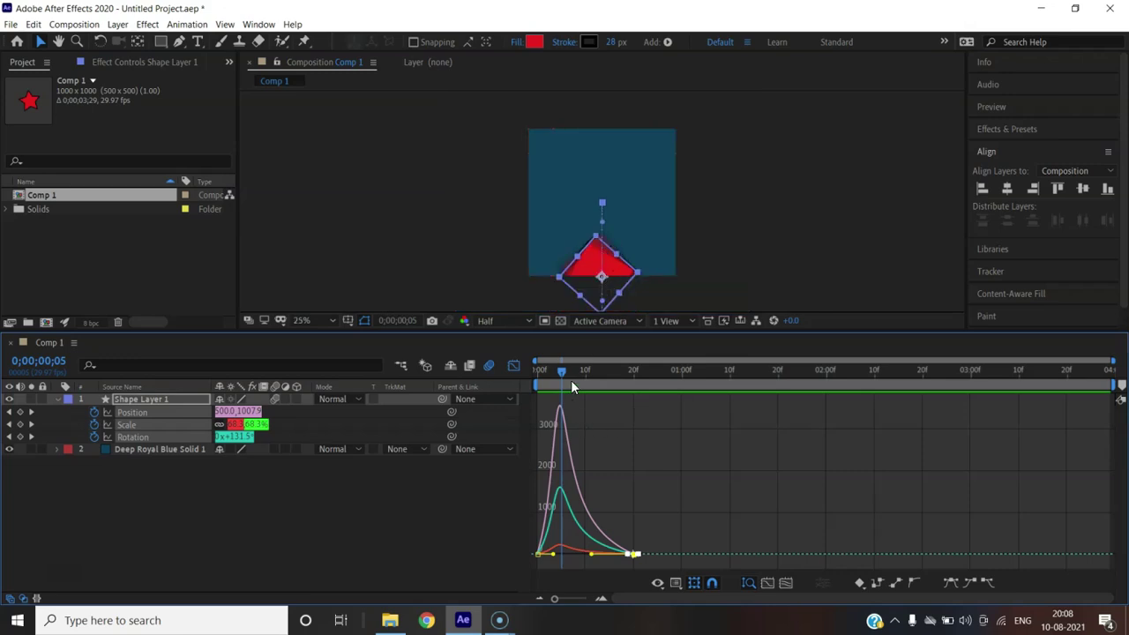
drag(562, 370, 595, 396)
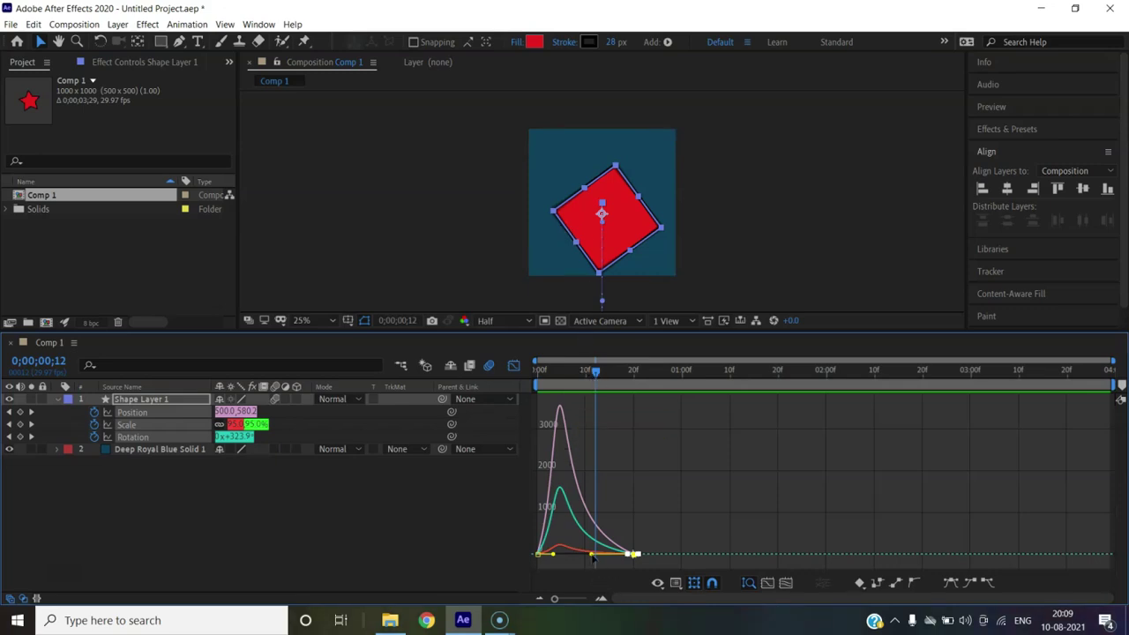
- Try collapsing the incoming ease of the end keyframes to peak the speed at 0;00;00;20, preview and scrub it, and undo the edit
drag(593, 555, 637, 548)
drag(598, 377, 539, 372)
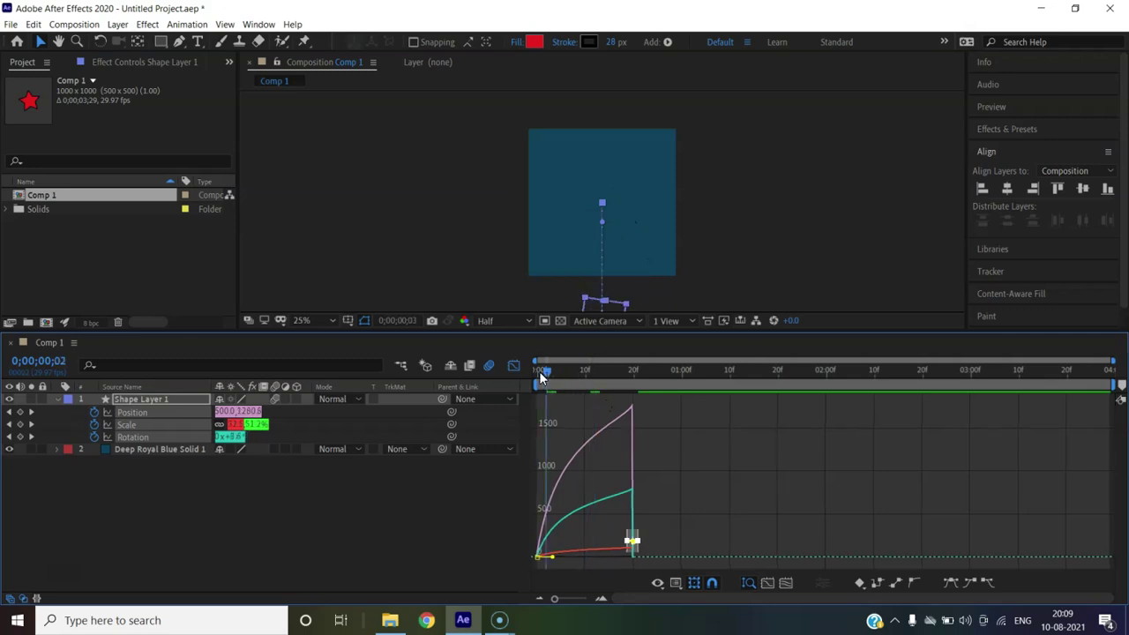
key(space)
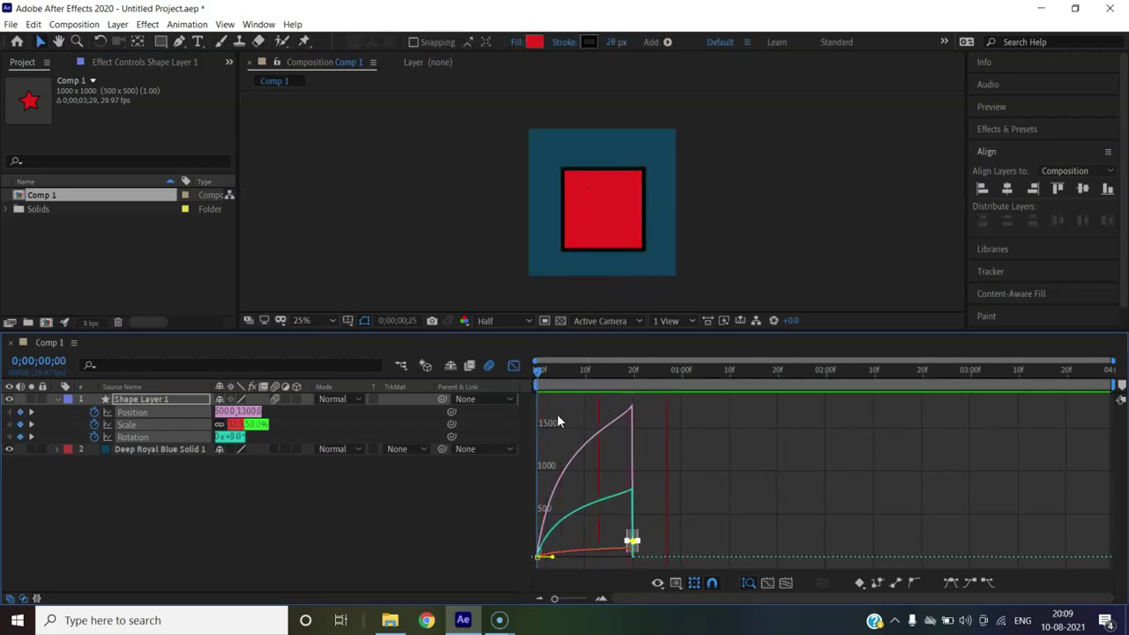
click(738, 372)
drag(739, 371, 617, 355)
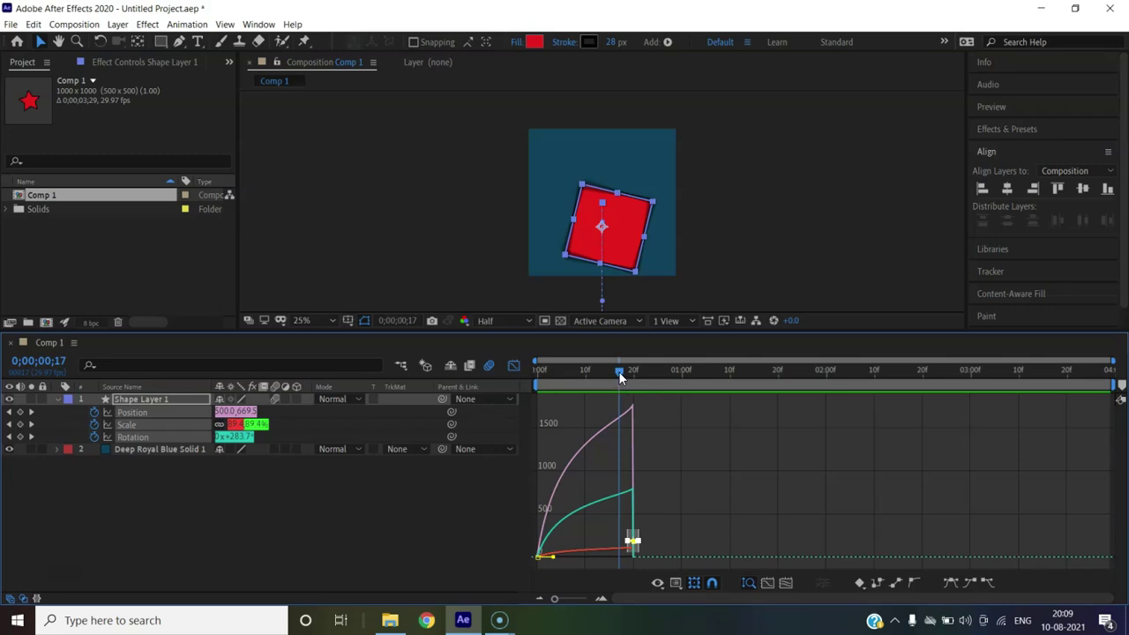
drag(618, 372, 557, 381)
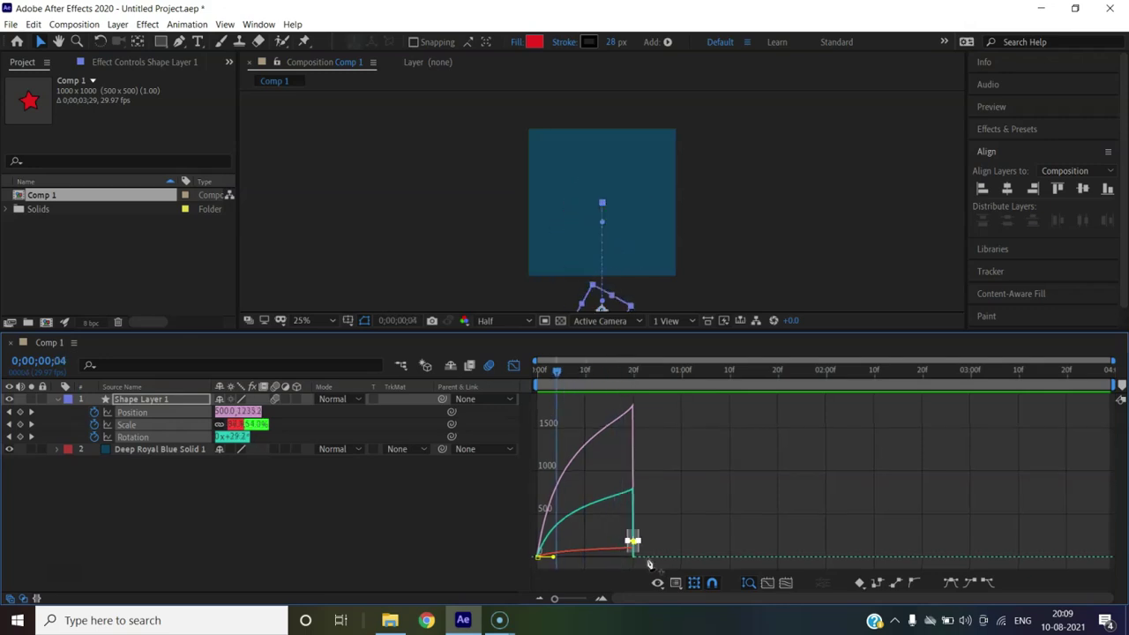
key(ctrl+z)
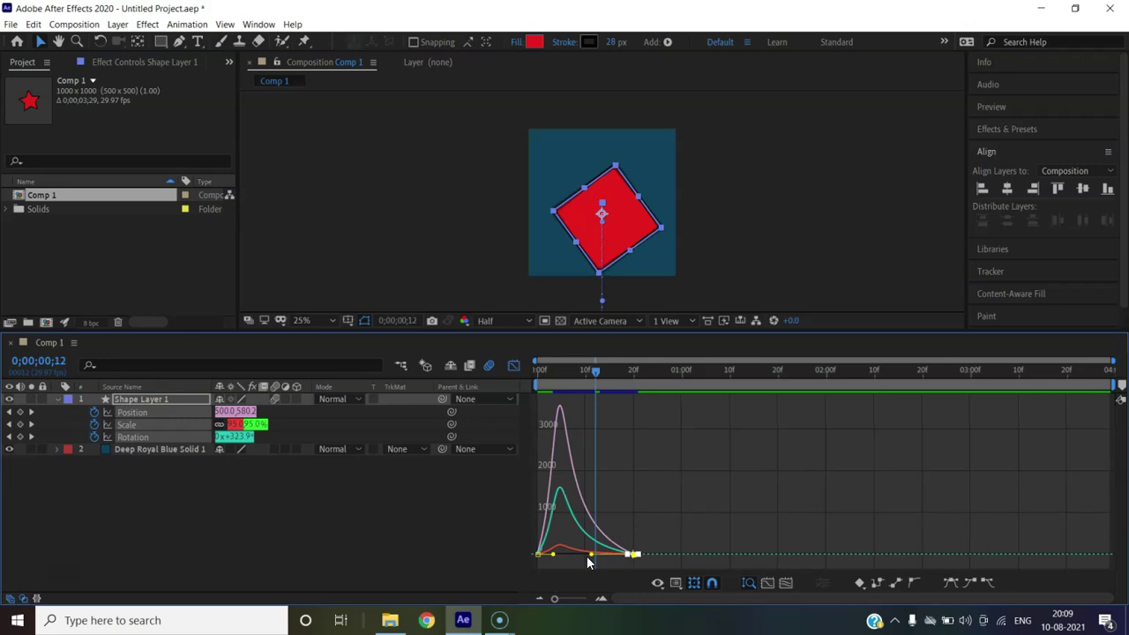
- Lengthen both eases of the Rotation speed curve to form a steep peak near 0;00;00;10, and preview from the start
mouse_move(592, 557)
mouse_down()
mouse_move(618, 553)
mouse_move(562, 548)
mouse_move(575, 559)
mouse_up()
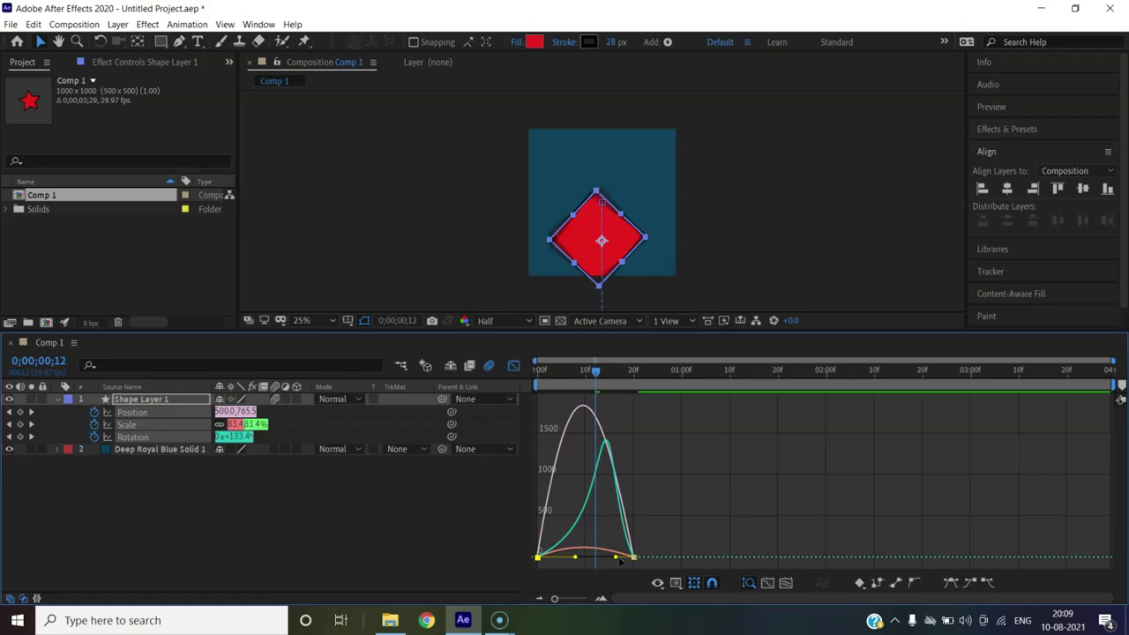
drag(615, 557, 598, 559)
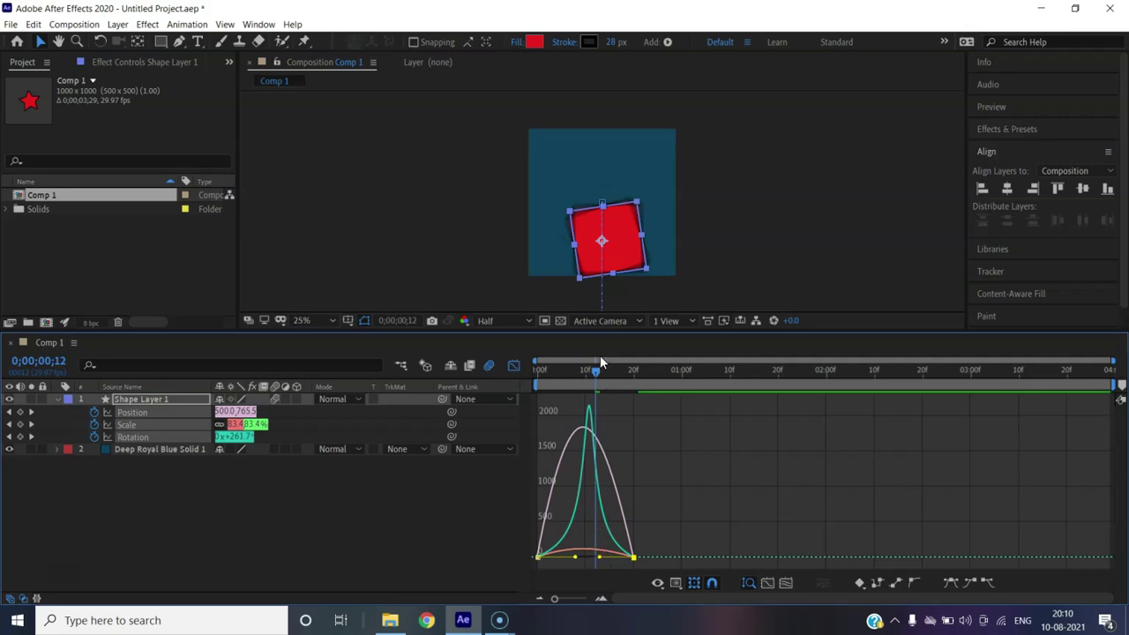
drag(596, 374, 524, 370)
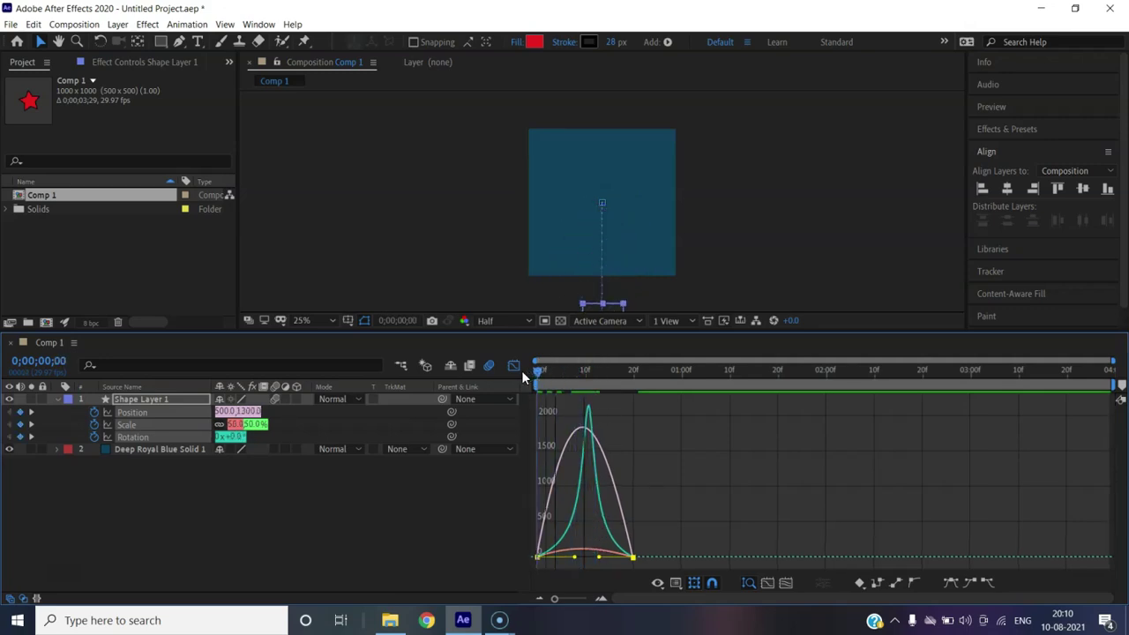
key(space)
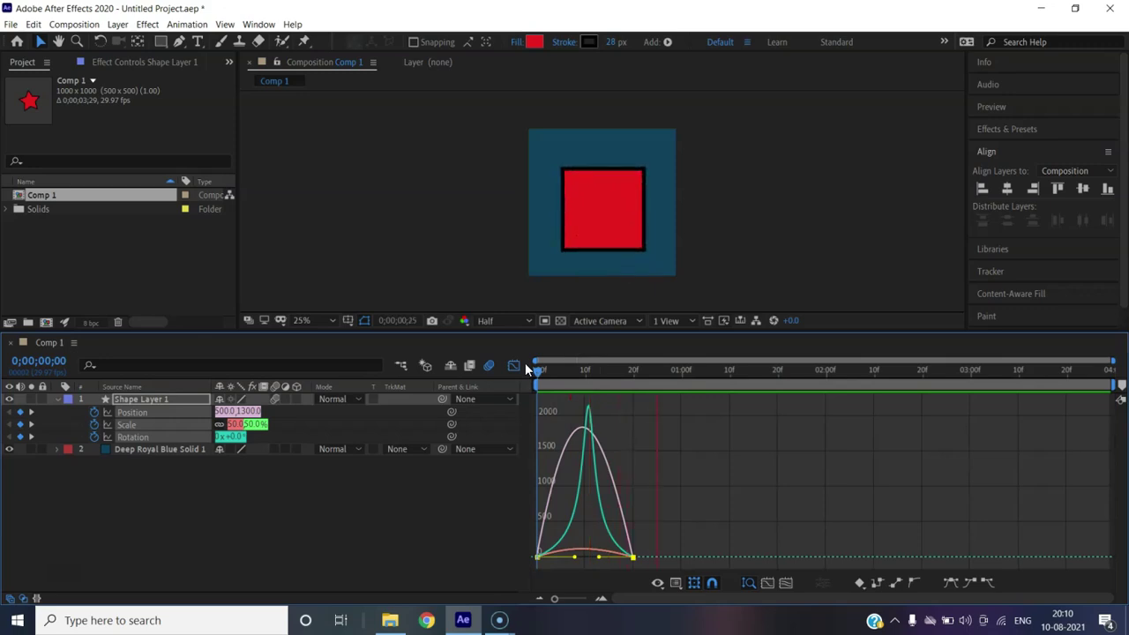
key(space)
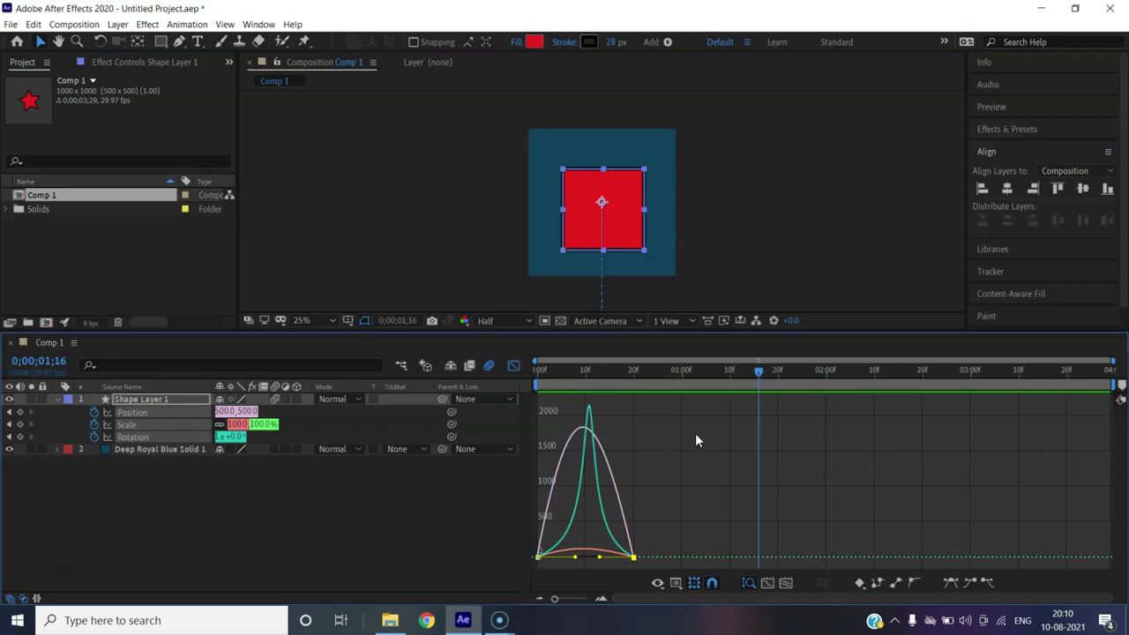
drag(758, 369, 509, 403)
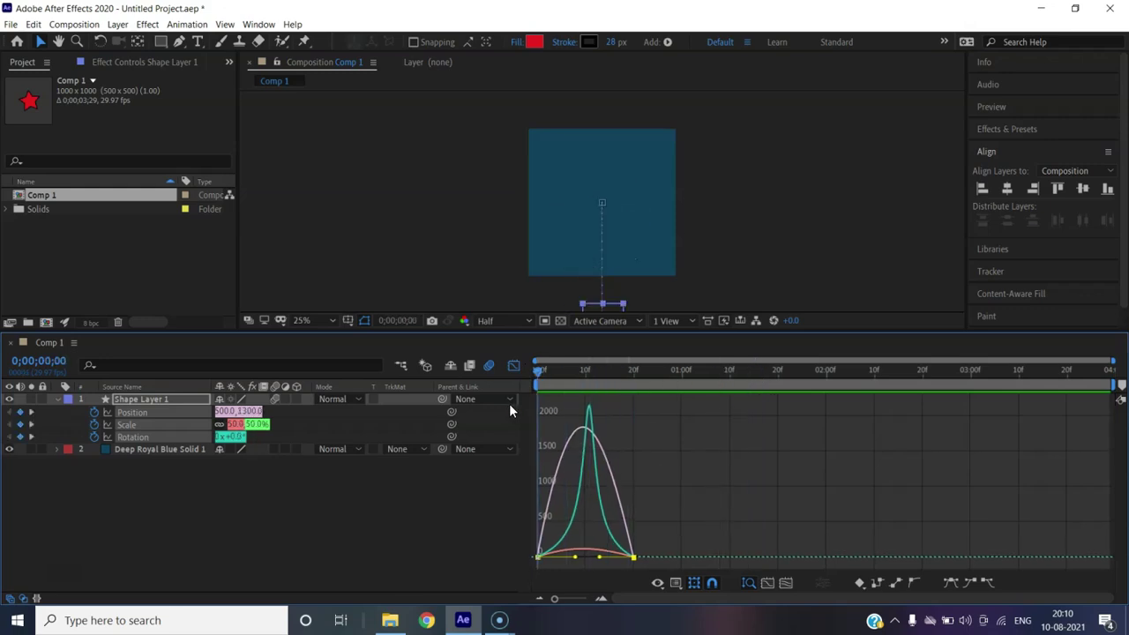
- Close the Graph Editor and reapply Easy Ease to all Position, Scale and Rotation keyframes of Shape Layer 1
click(594, 559)
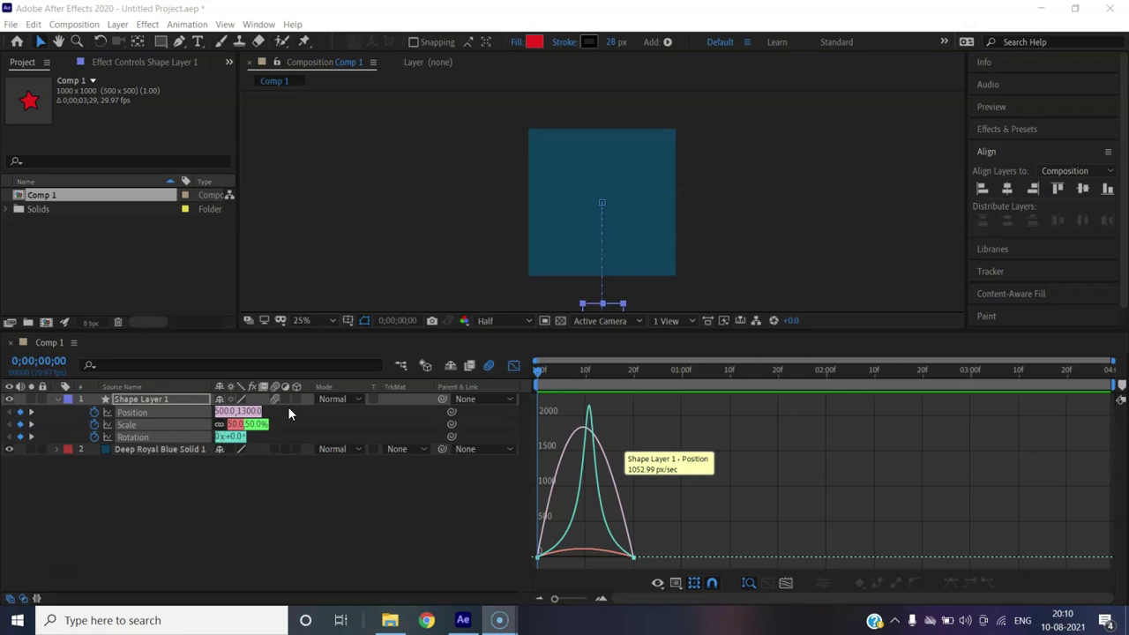
click(512, 366)
drag(653, 407, 519, 448)
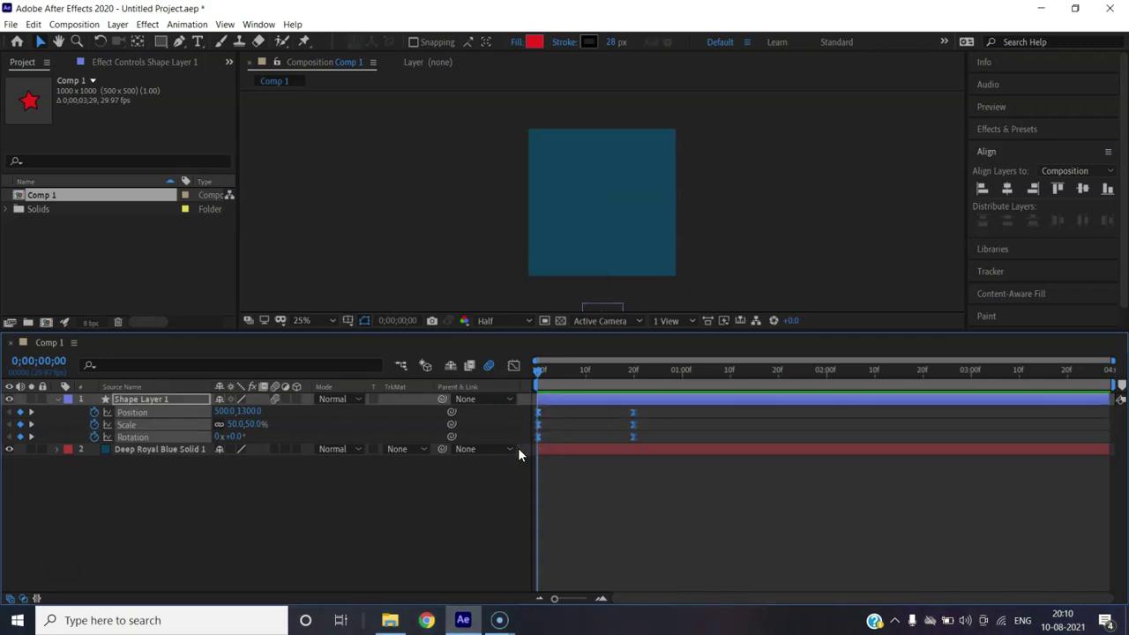
key(F9)
- Preview the eased animation, and undo the edits back to the unblurred linear keyframes ending near 0;00;01;07
right_click(634, 437)
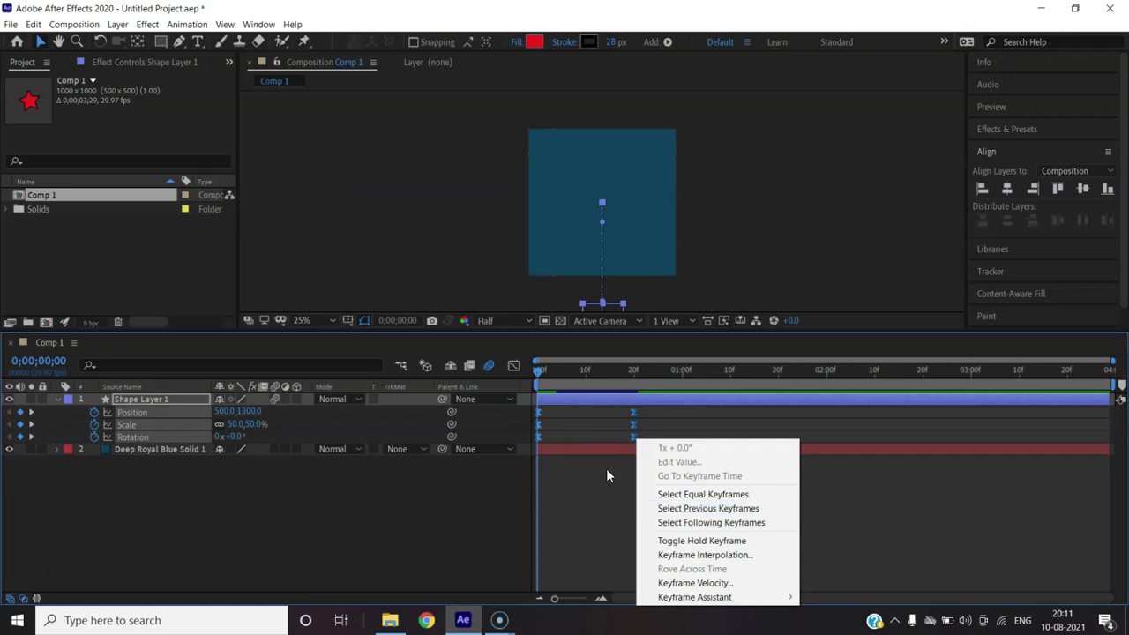
click(614, 467)
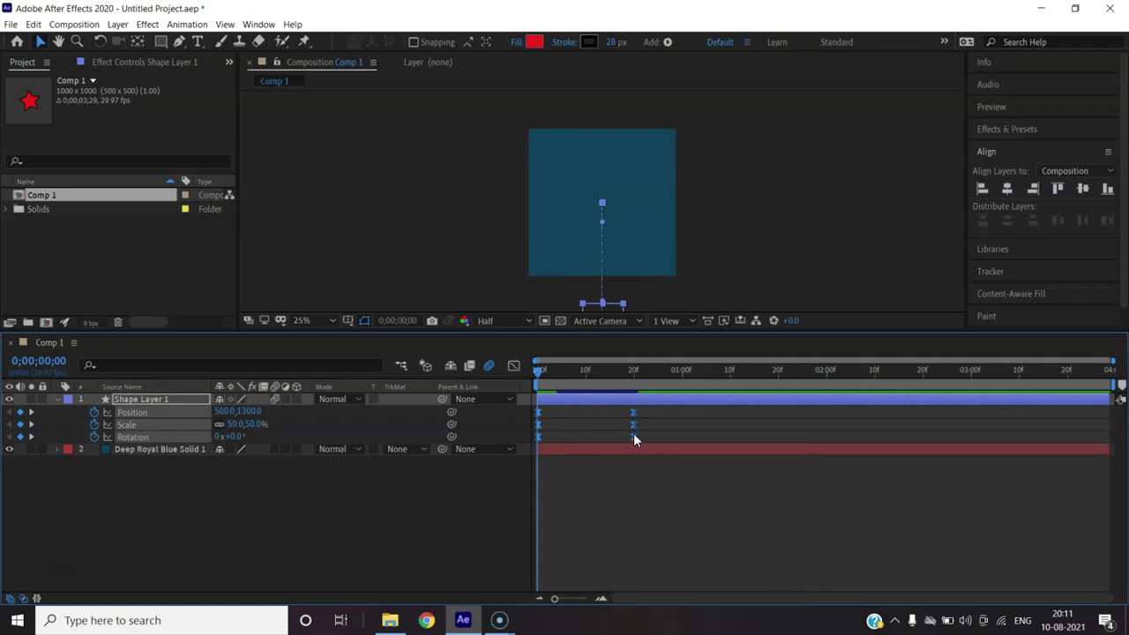
key(space)
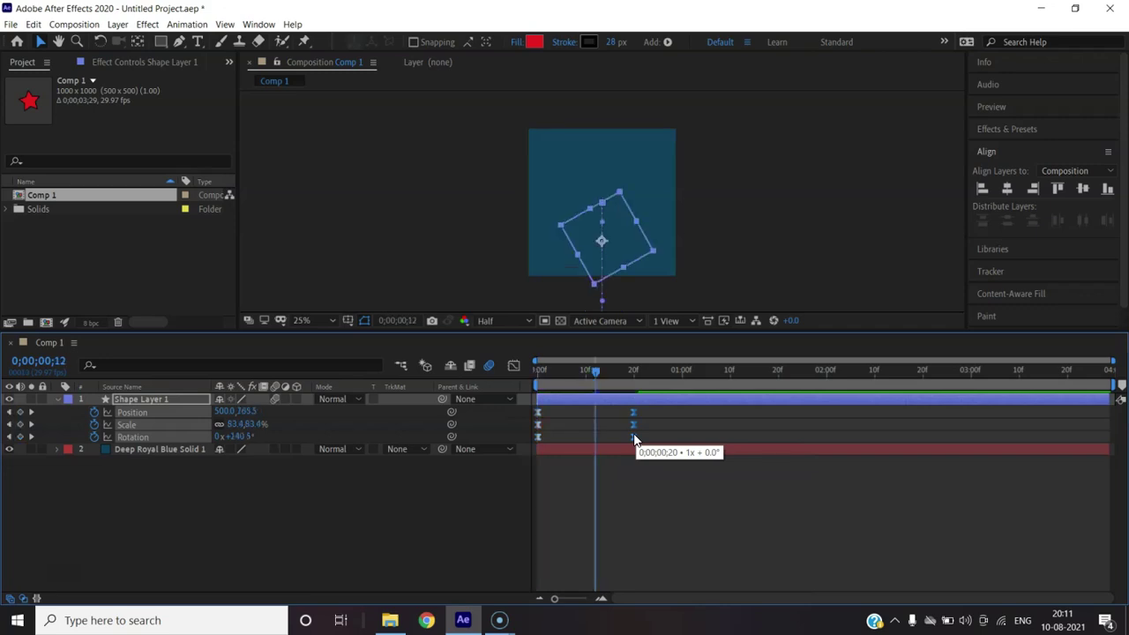
key(ctrl+z)
key(ctrl+z)
click(633, 437)
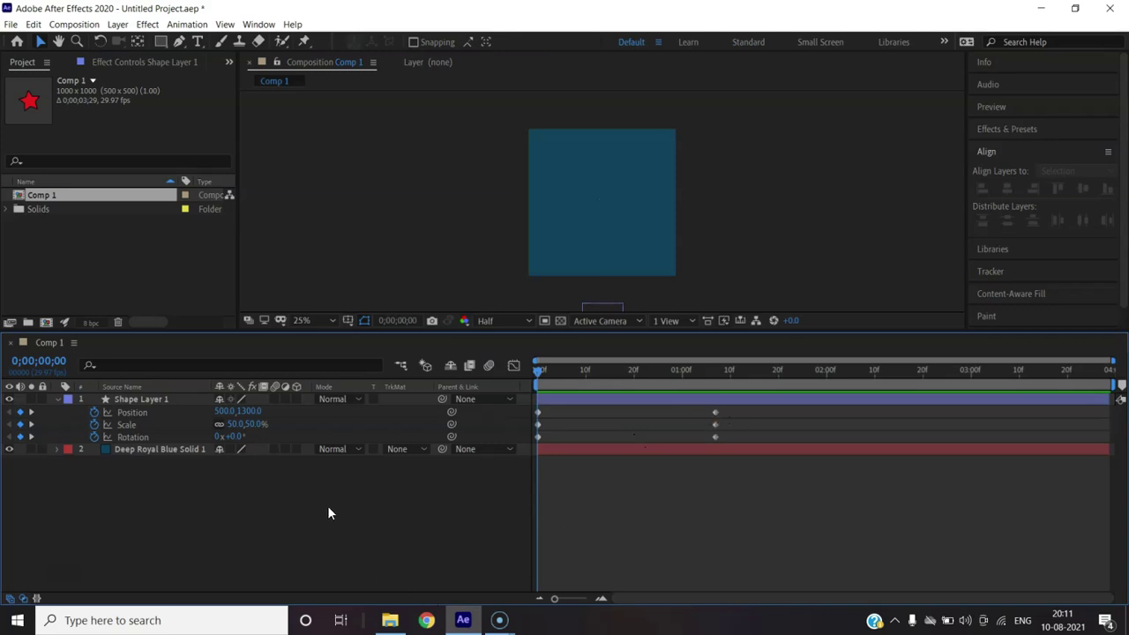
- Open the Graph Editor, switch it to the value graph and return it to the speed graph
click(514, 365)
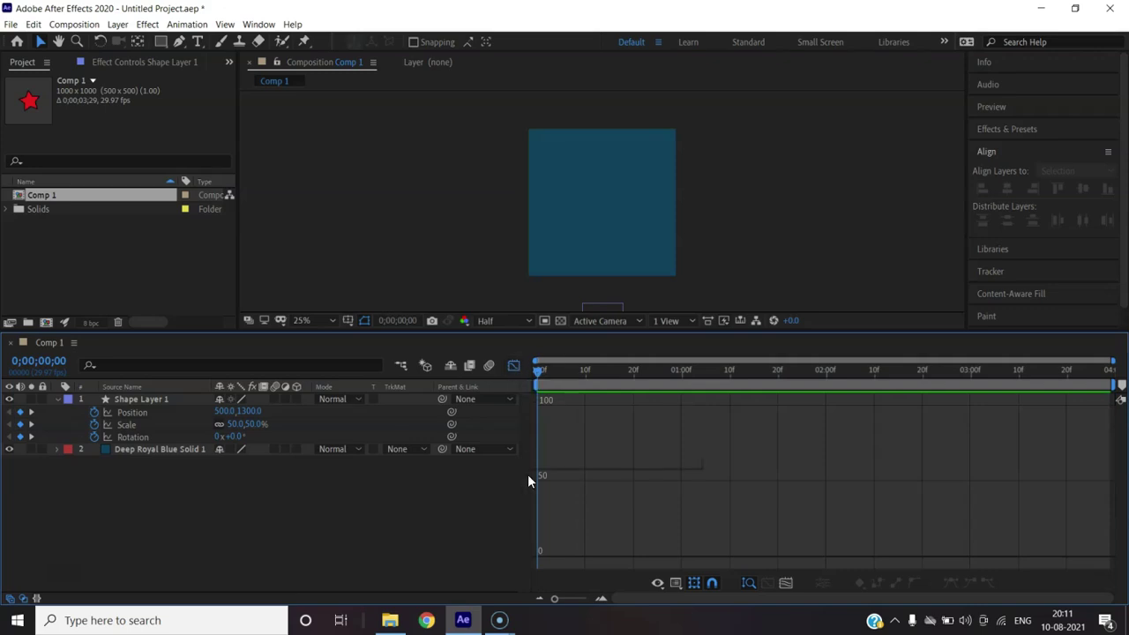
click(676, 584)
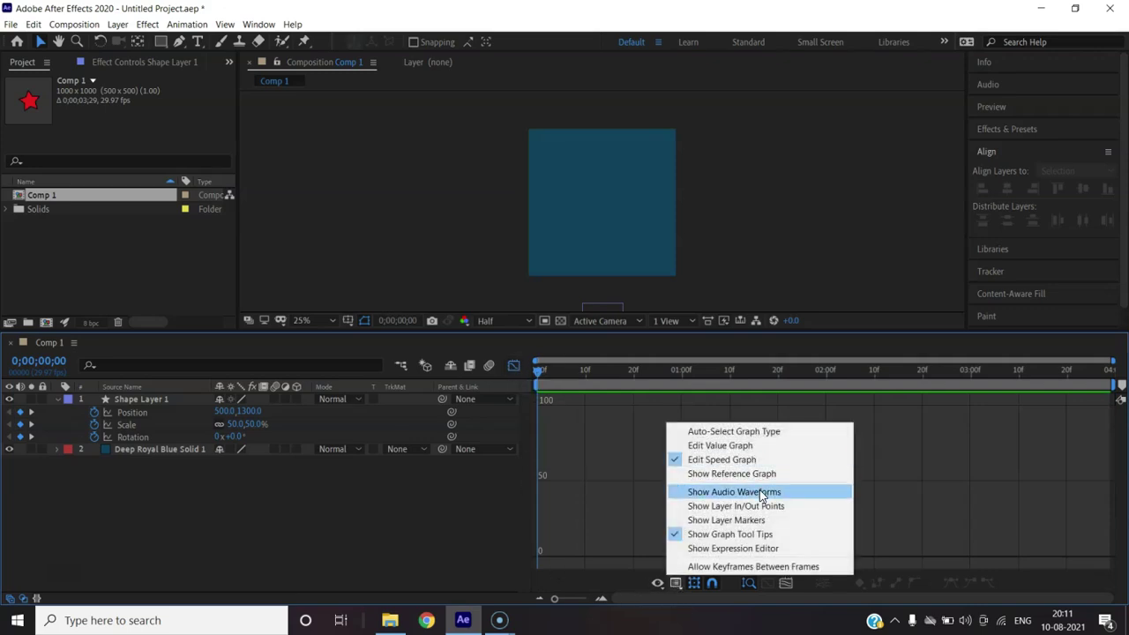
click(719, 446)
click(675, 584)
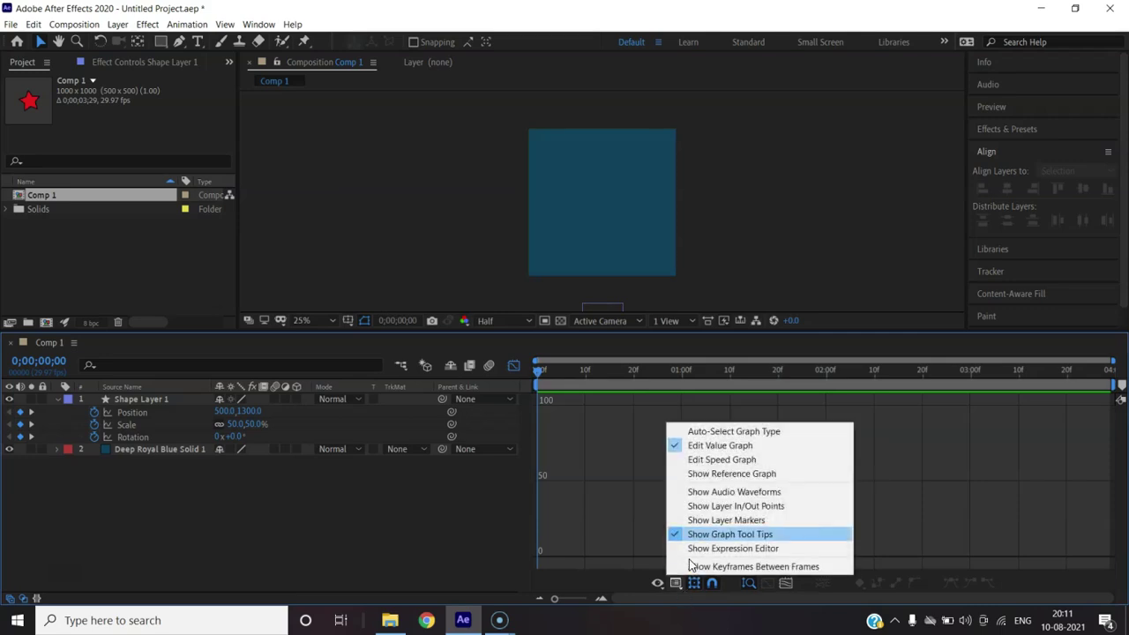
click(732, 457)
- Display the Position, Scale and Rotation speed graphs of Shape Layer 1 together and examine the linear keyframe speeds
click(154, 411)
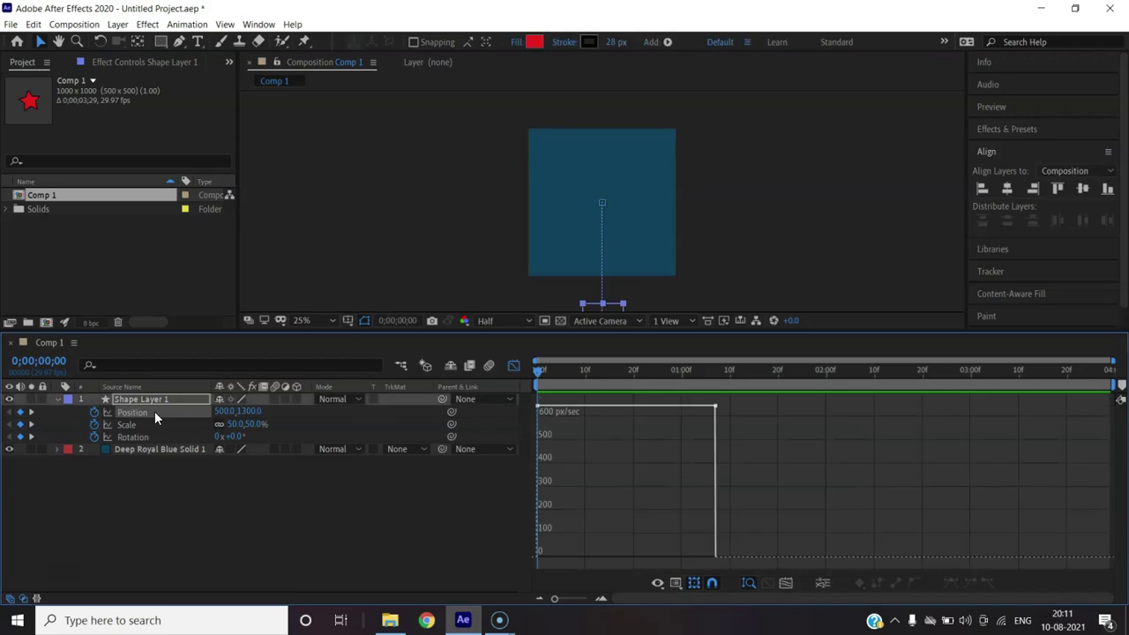
click(75, 408)
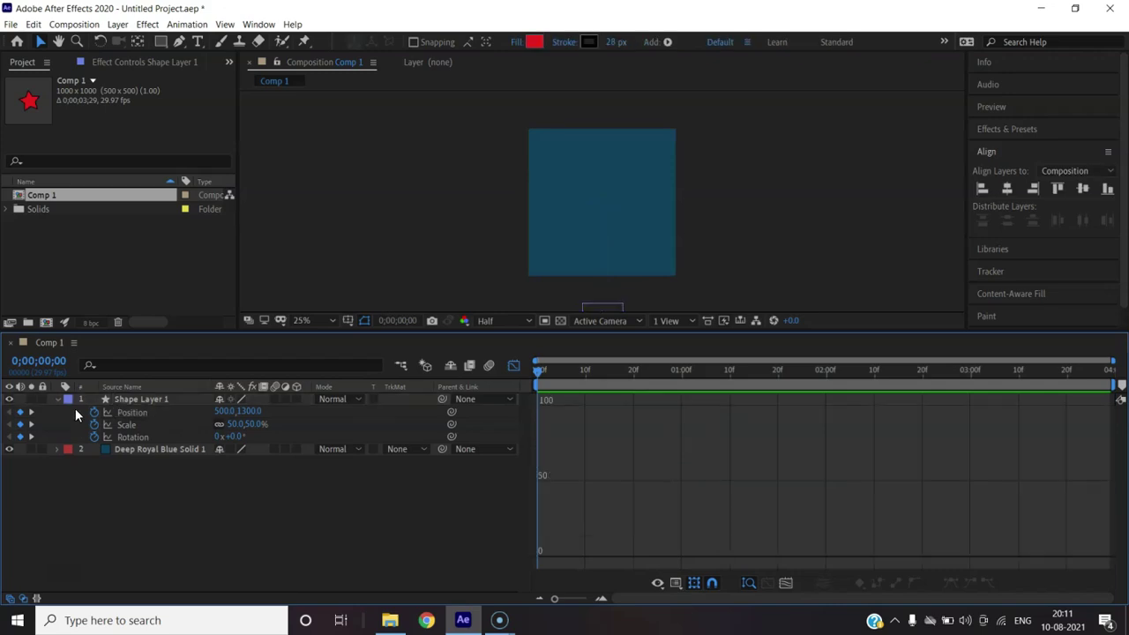
click(145, 416)
shift+click(150, 426)
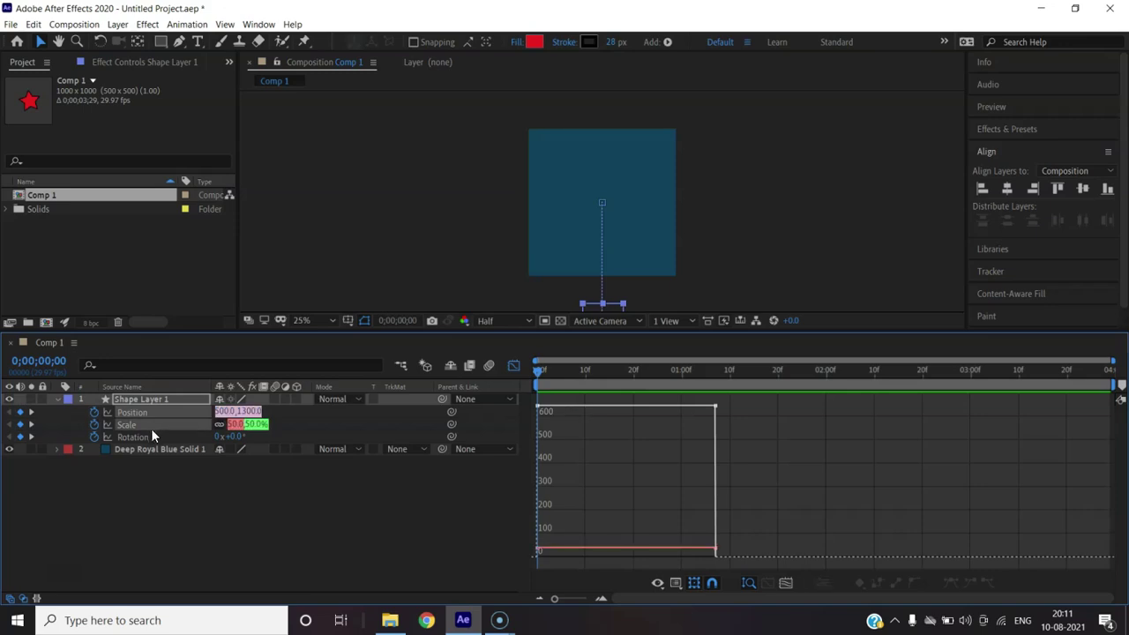
shift+click(154, 435)
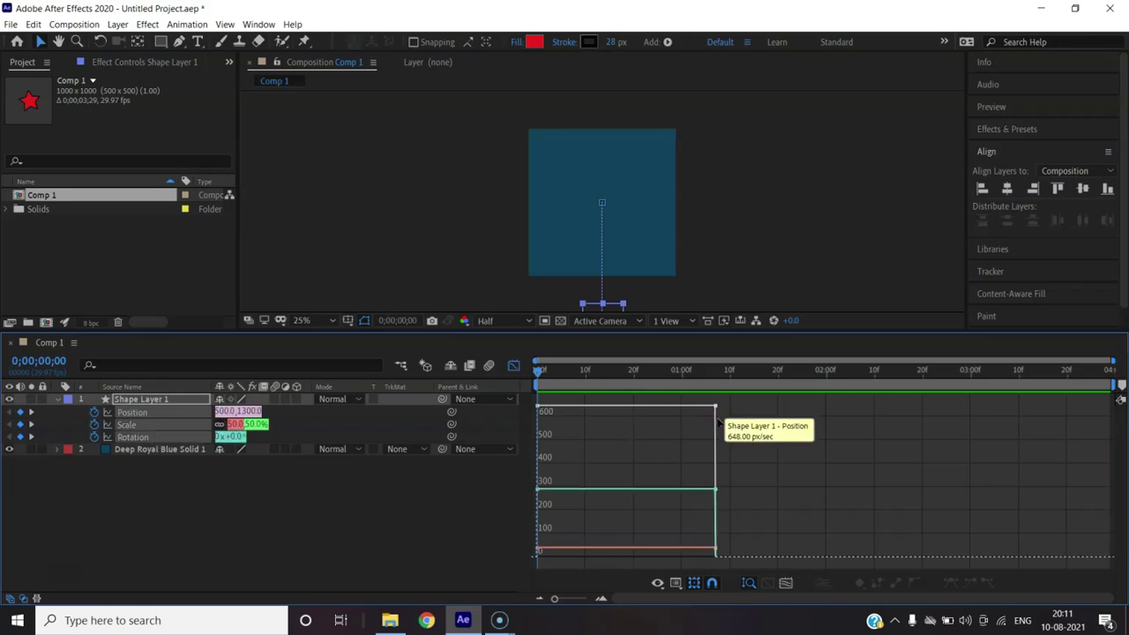
drag(534, 371, 462, 411)
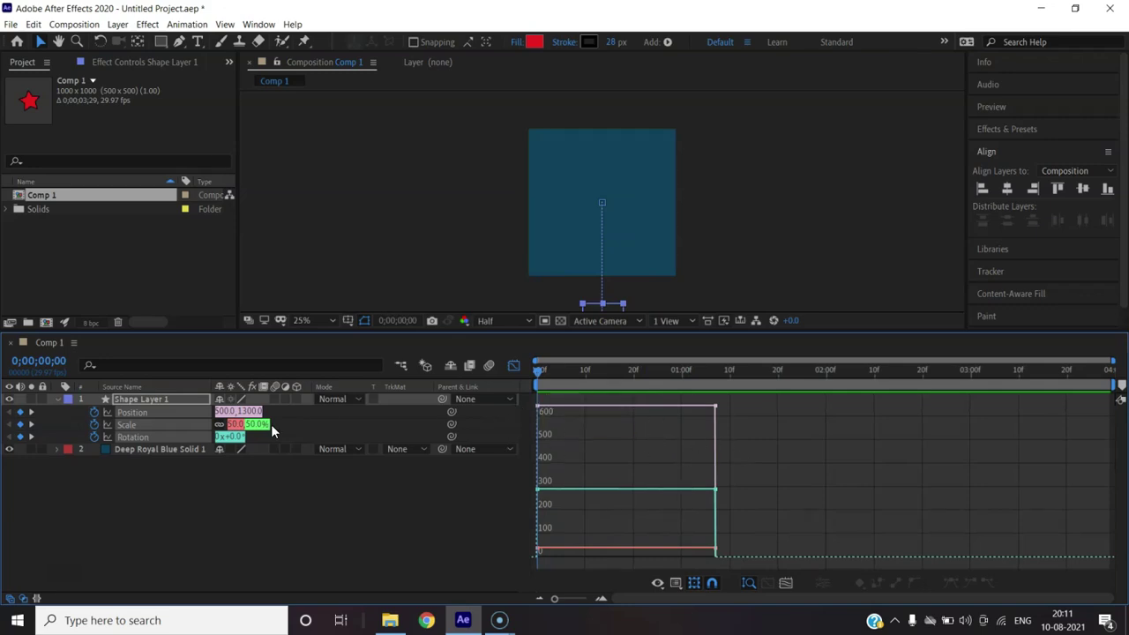
- Apply Easy Ease to all Position, Scale and Rotation keyframes, and scrub their speed curves from the start to 0;00;01;00
click(514, 366)
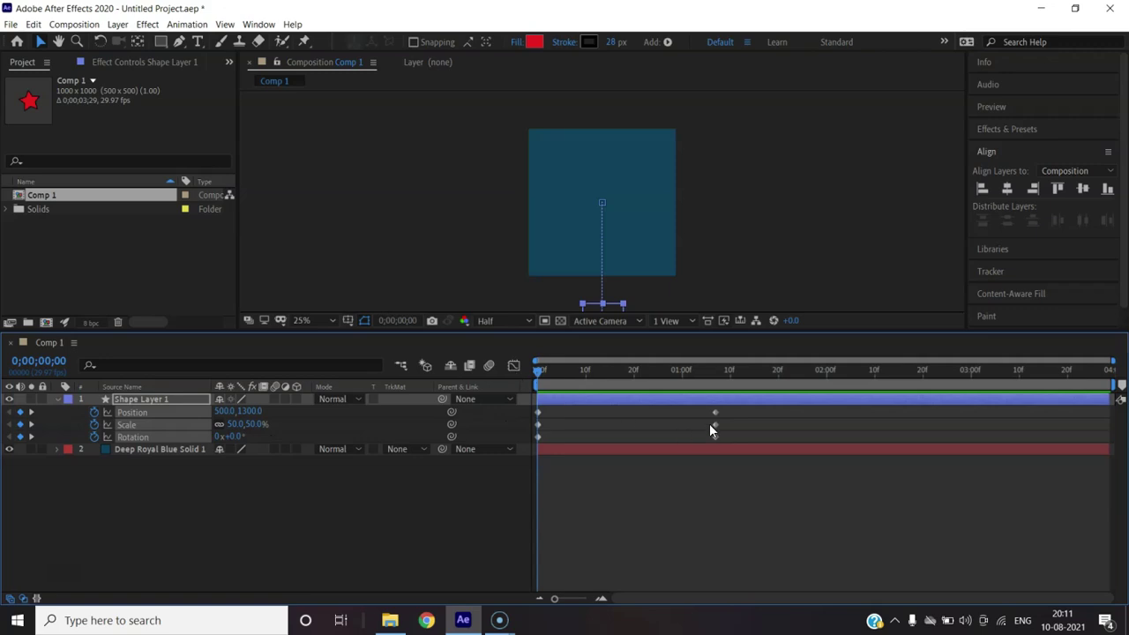
drag(728, 408, 521, 453)
key(F9)
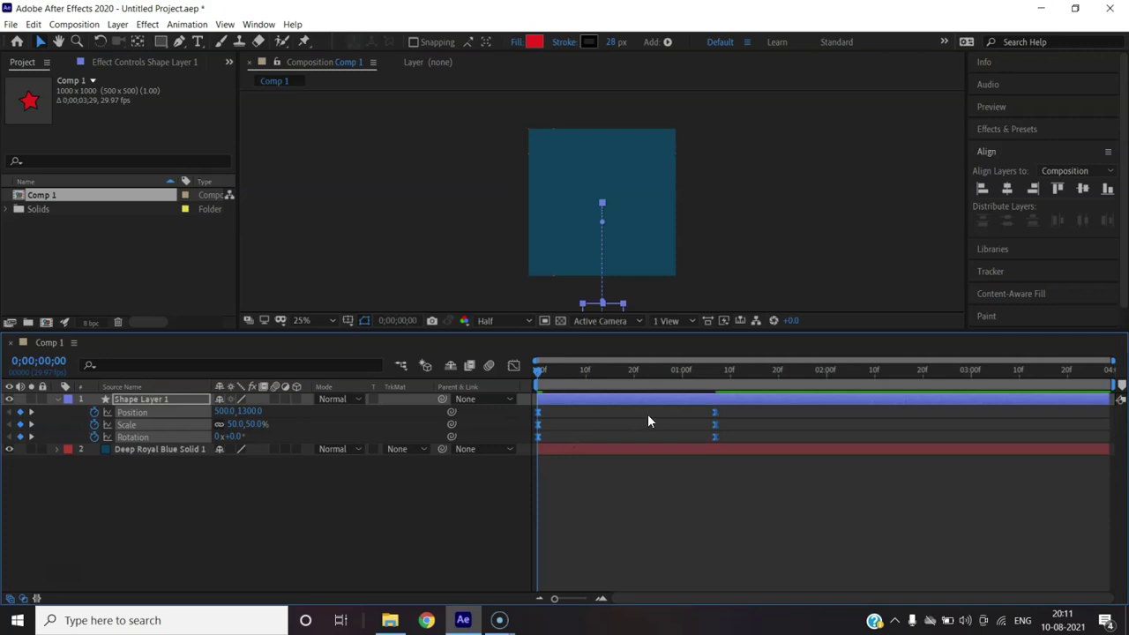
click(513, 366)
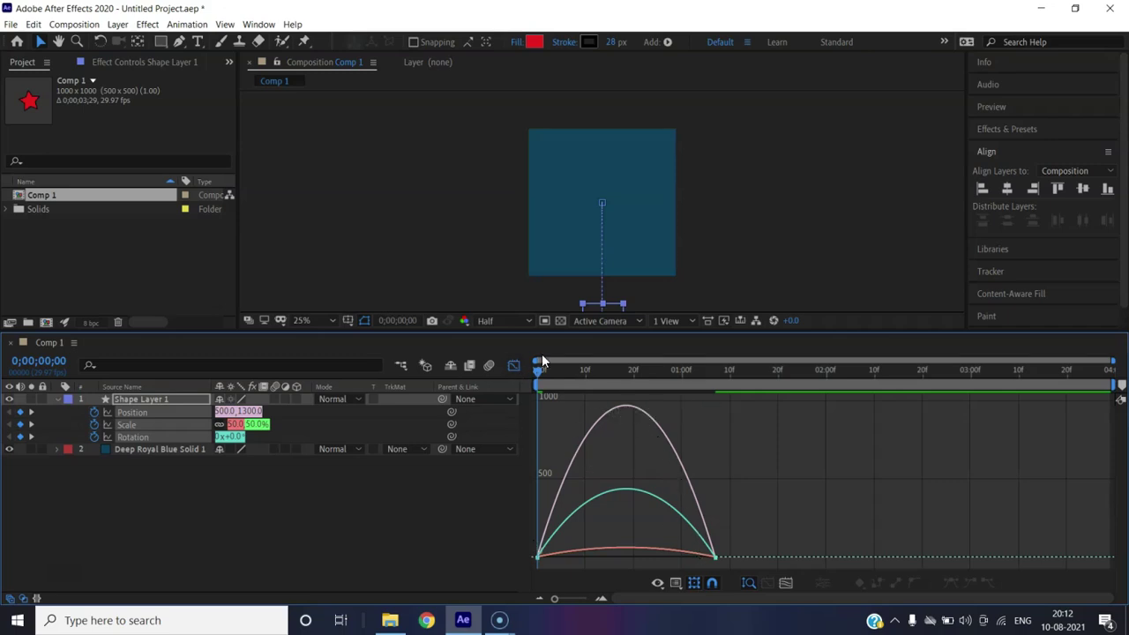
drag(533, 371, 679, 384)
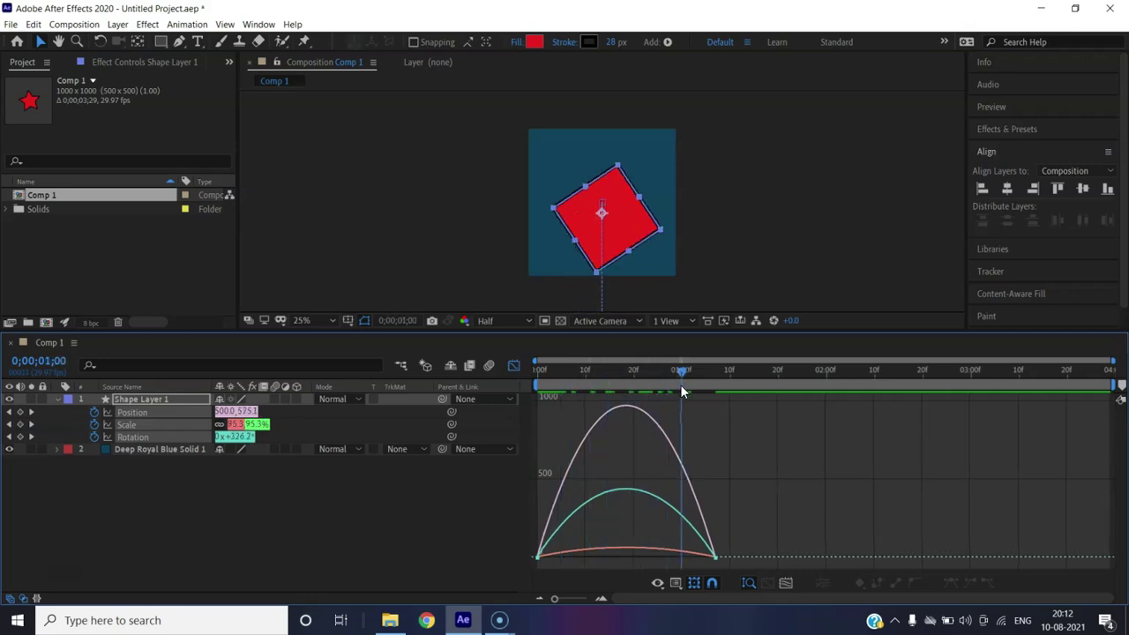
- Lengthen both eases of the Scale speed curve to form a steep peak near 0;00;00;20, and check that curve alone
click(698, 555)
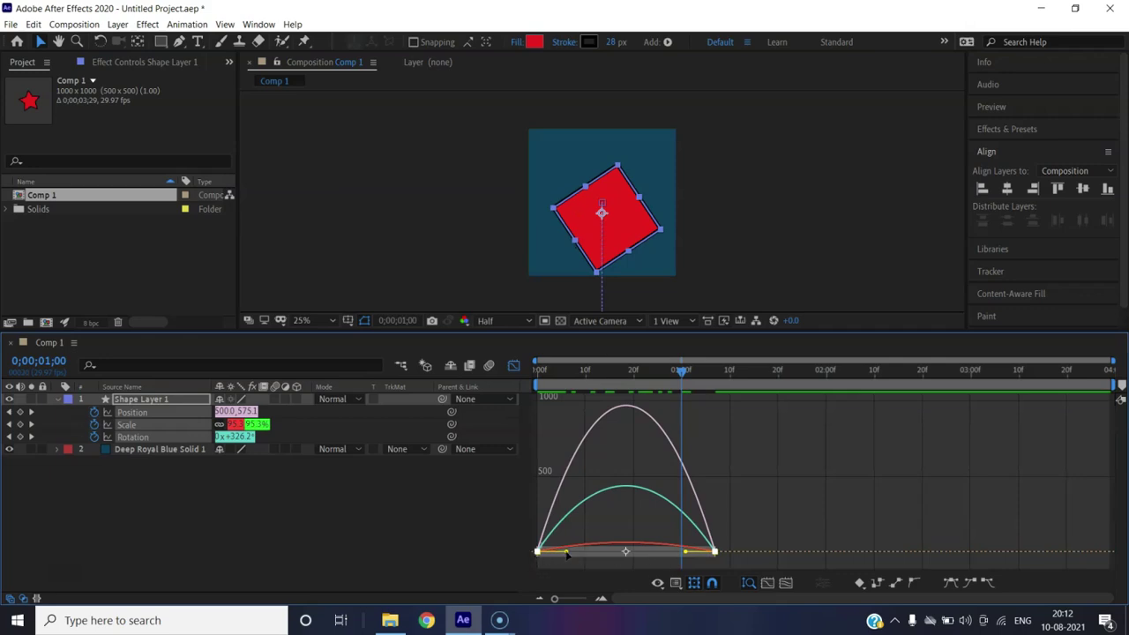
drag(687, 552, 649, 556)
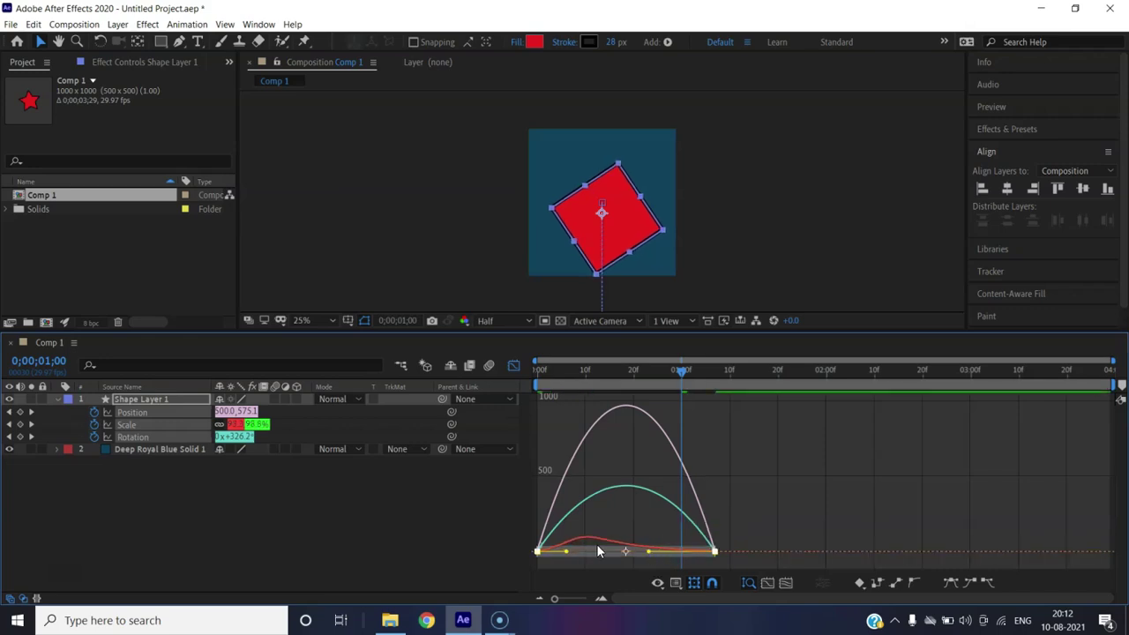
drag(565, 554, 608, 554)
click(252, 425)
click(136, 421)
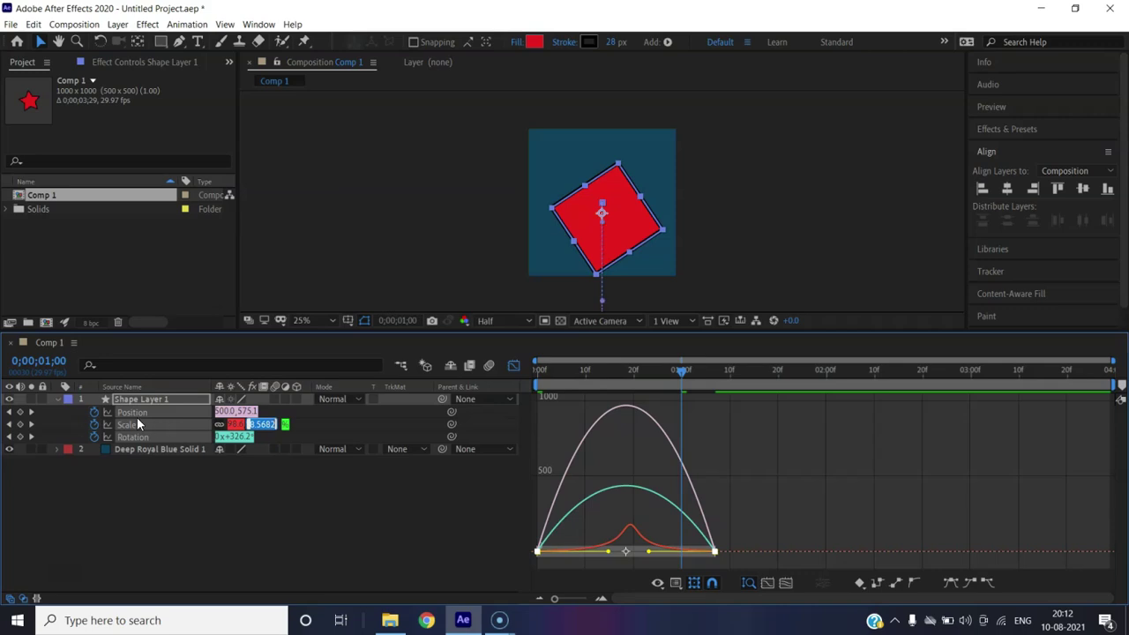
click(140, 476)
click(145, 423)
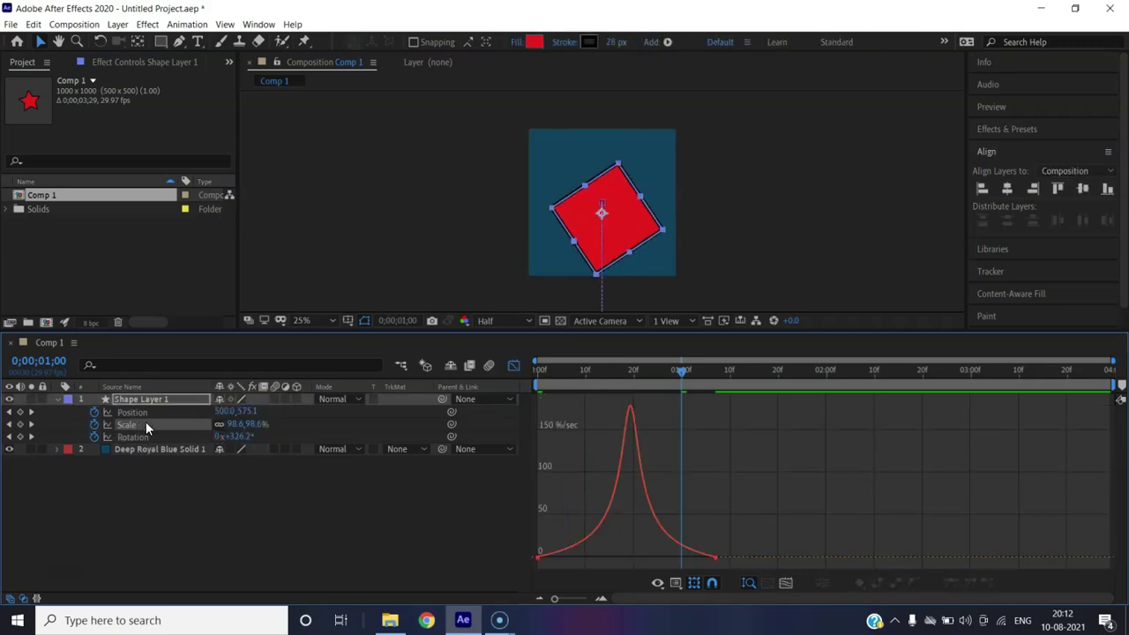
click(683, 552)
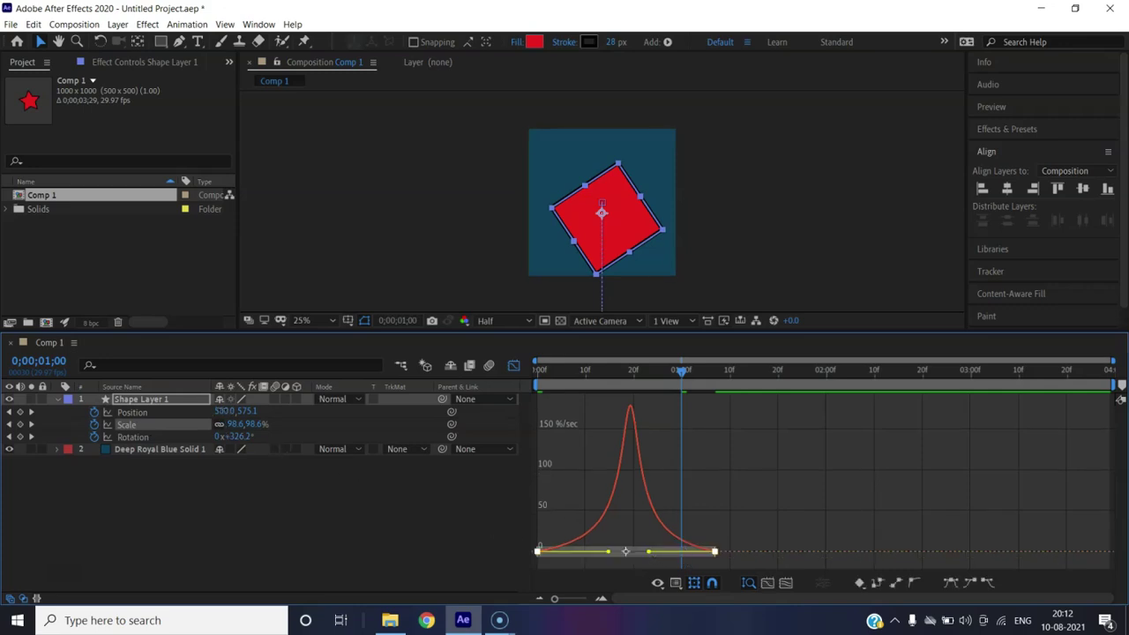
- Lengthen the incoming and outgoing eases of the Position speed curve to form a steep peak near 0;00;00;20
click(157, 412)
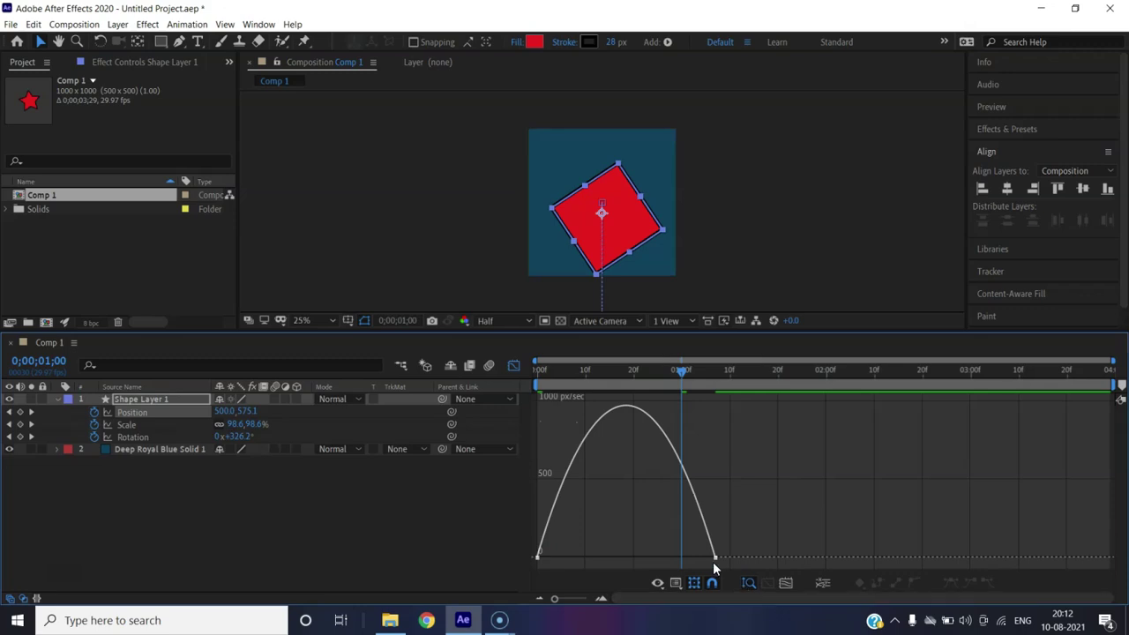
click(698, 515)
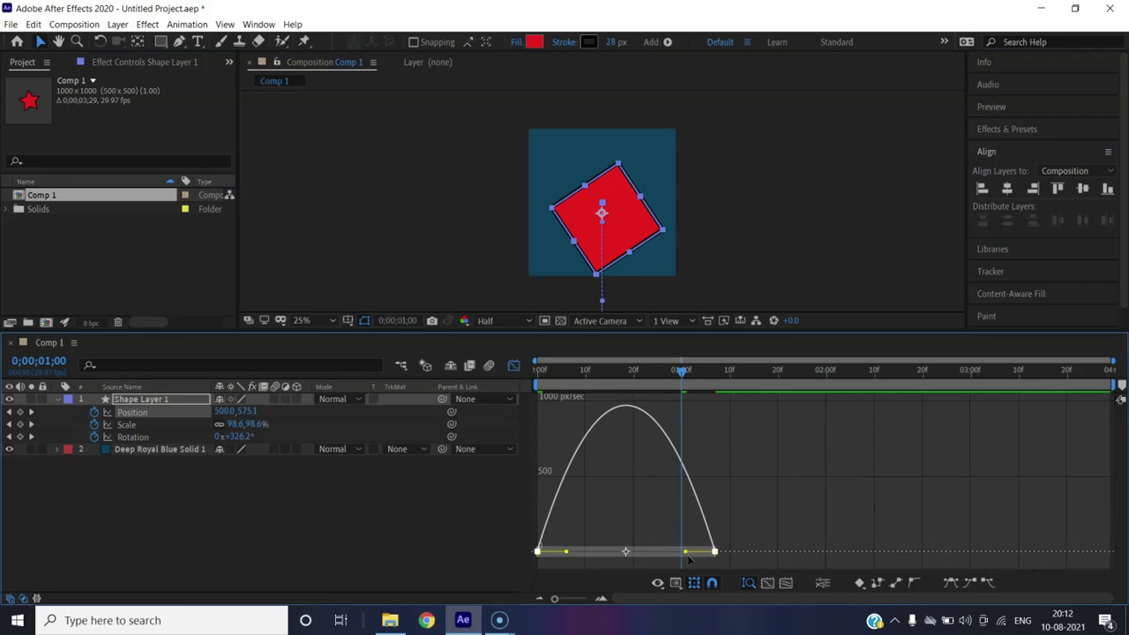
drag(685, 551, 649, 553)
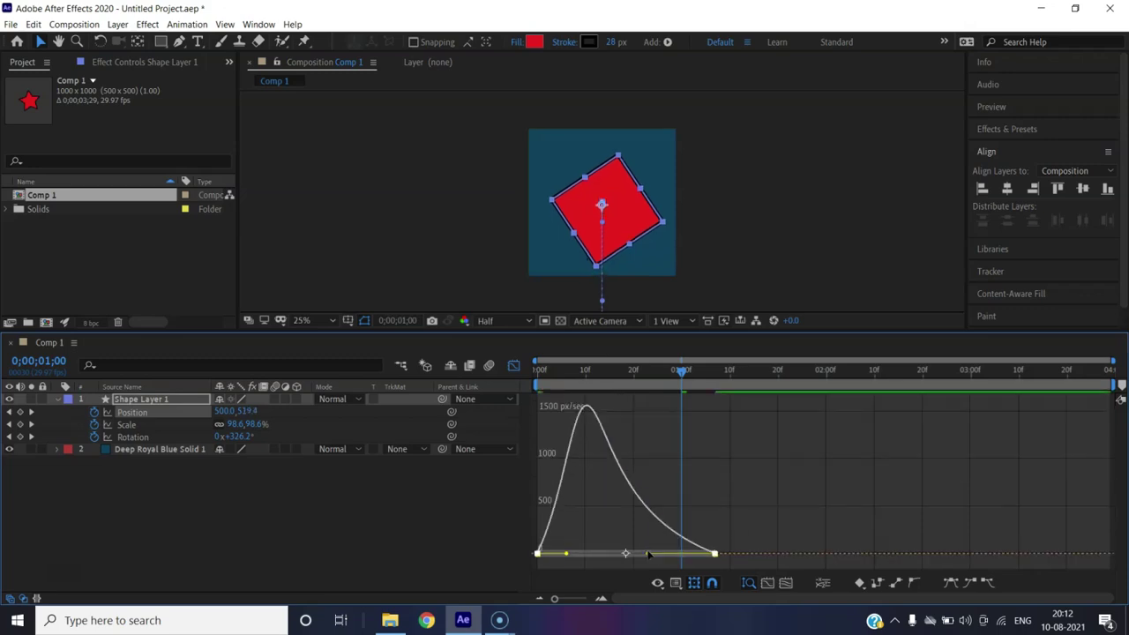
drag(565, 553, 606, 554)
- Lengthen both eases of the Rotation speed curve to form a narrow, steep peak near 0;00;00;20
click(162, 438)
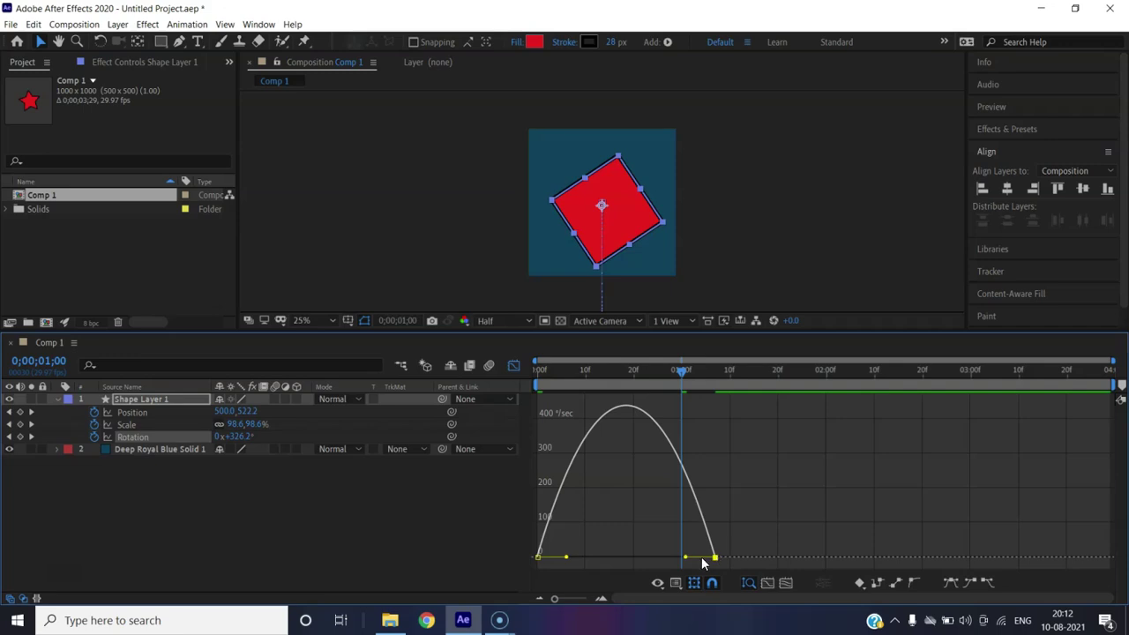
drag(685, 557, 642, 558)
drag(565, 558, 616, 556)
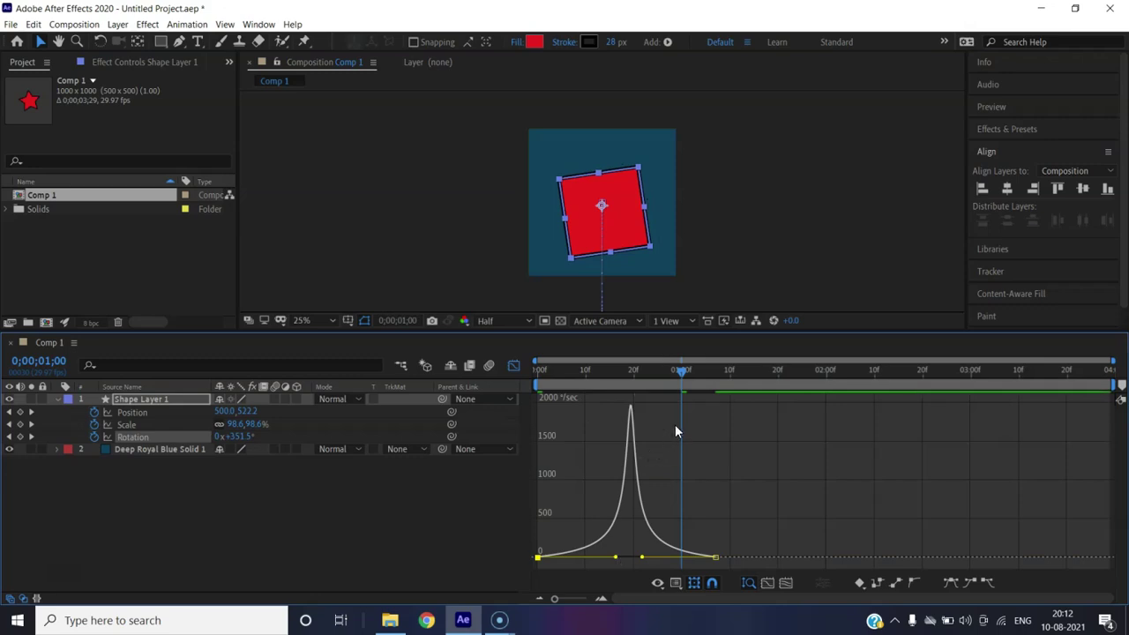
- Show the Position, Scale and Rotation speed curves together and preview the animation twice from the start
click(167, 396)
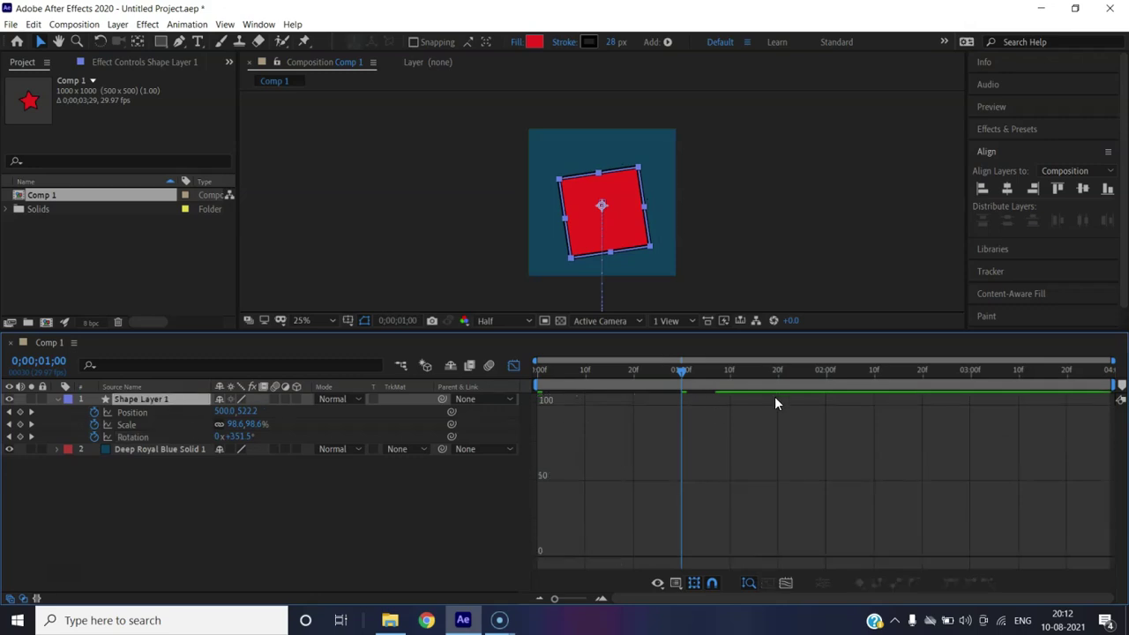
drag(52, 409, 139, 442)
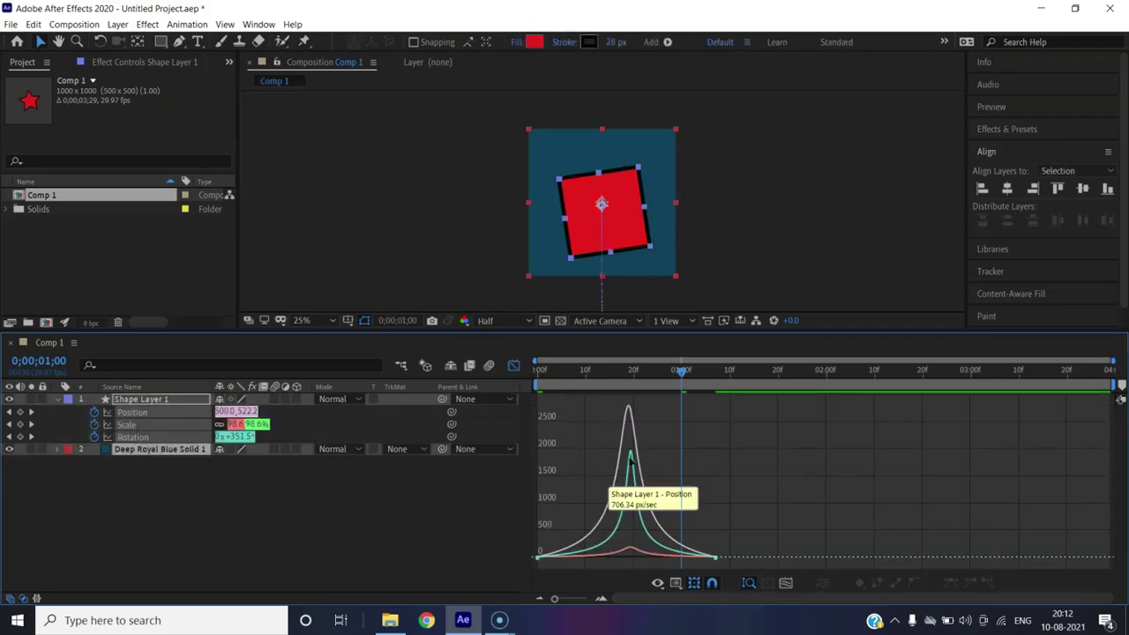
drag(679, 375, 486, 380)
key(space)
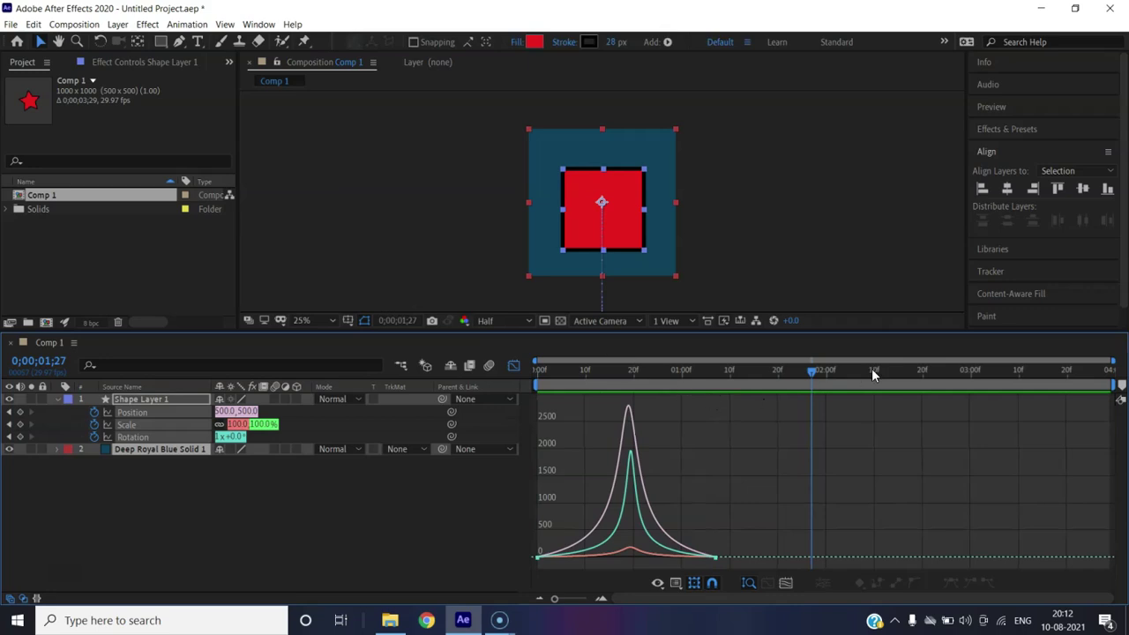
drag(809, 376, 500, 400)
key(space)
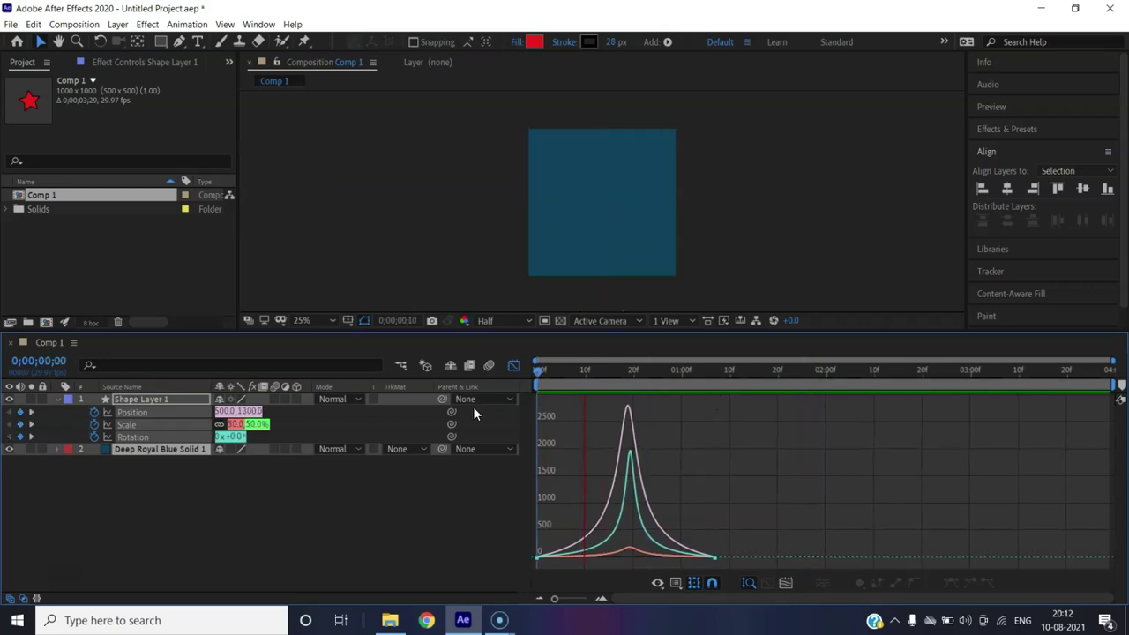
key(space)
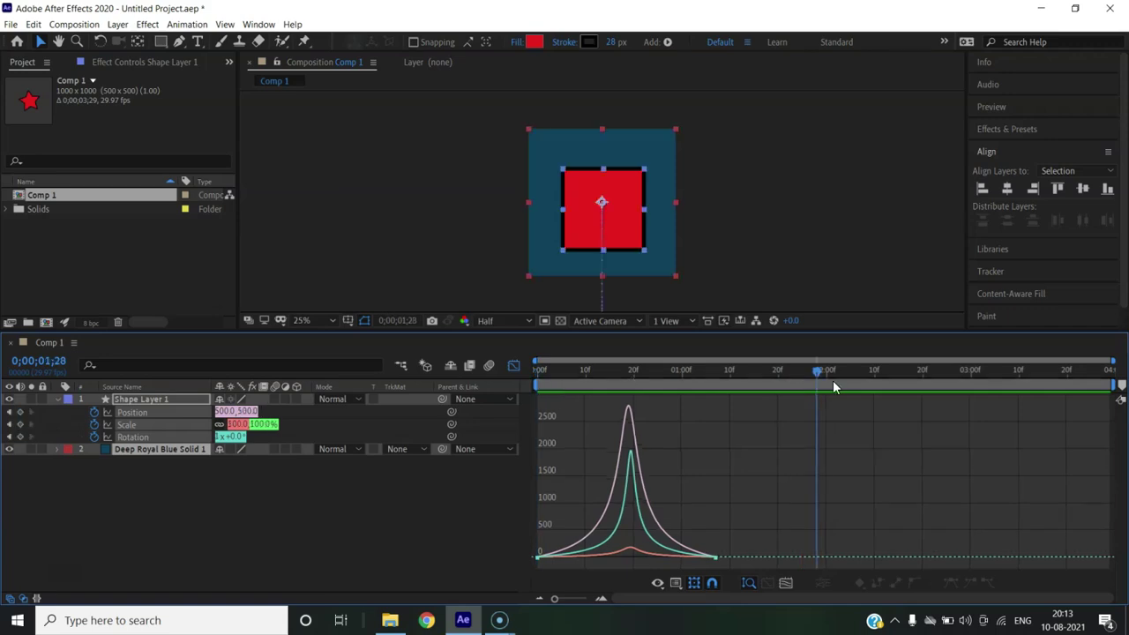